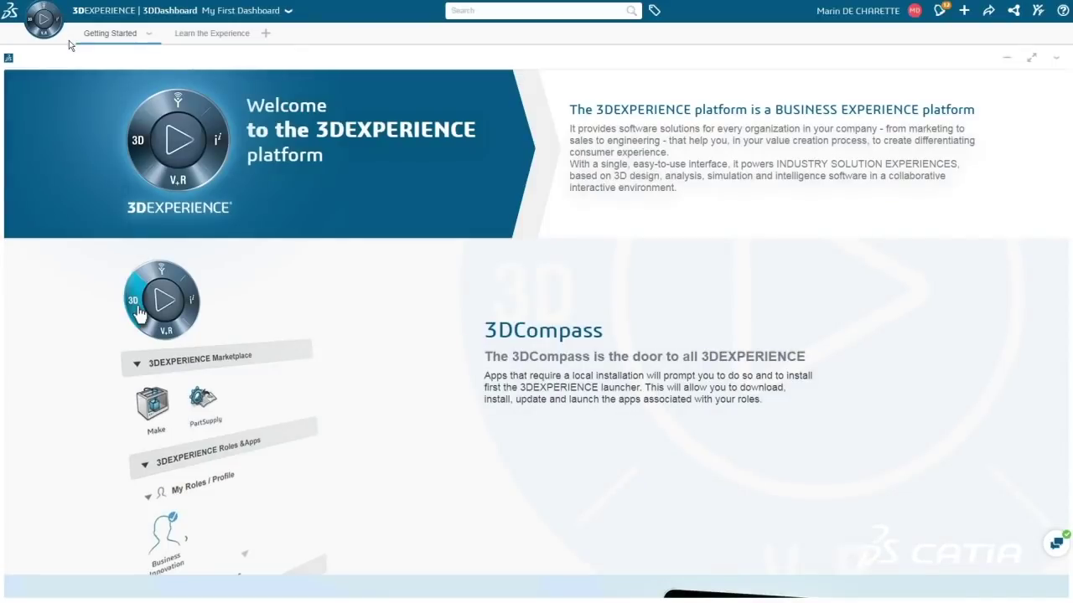
Browse the 3DCompass's Marketplace and Roles & Apps sections, including the social and 3D modeling apps, and close it.
{"action": "left_click", "coordinate": [48, 10]}
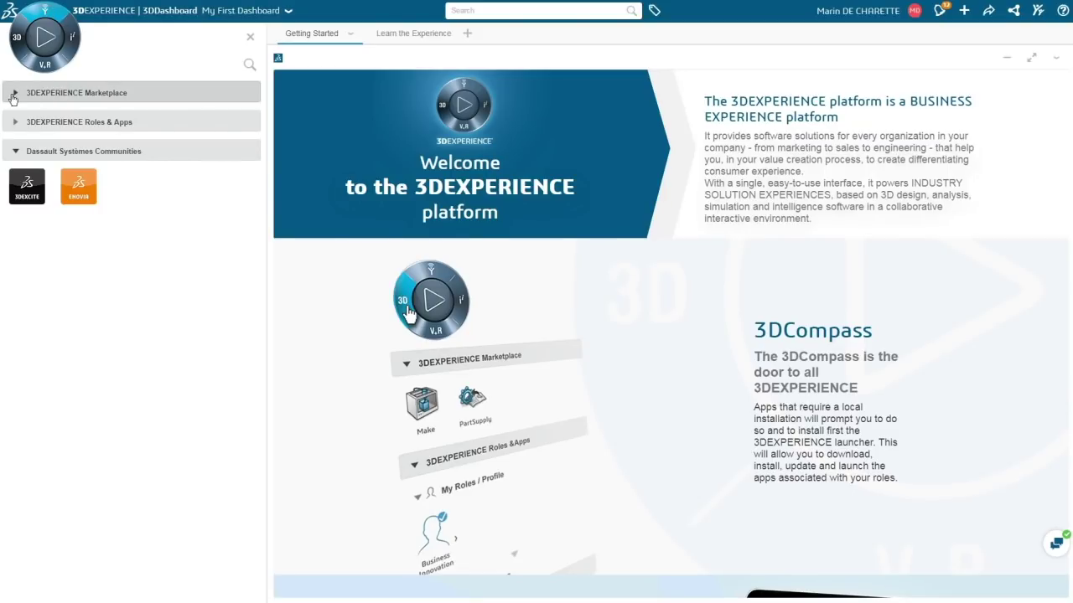
{"action": "left_click", "coordinate": [15, 94]}
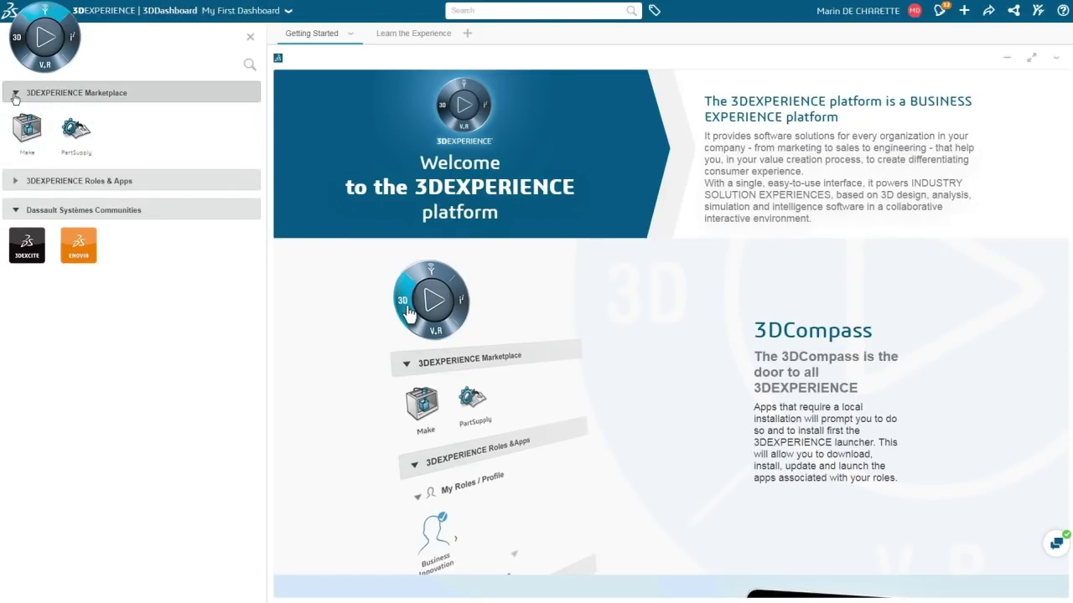
{"action": "left_click", "coordinate": [16, 182]}
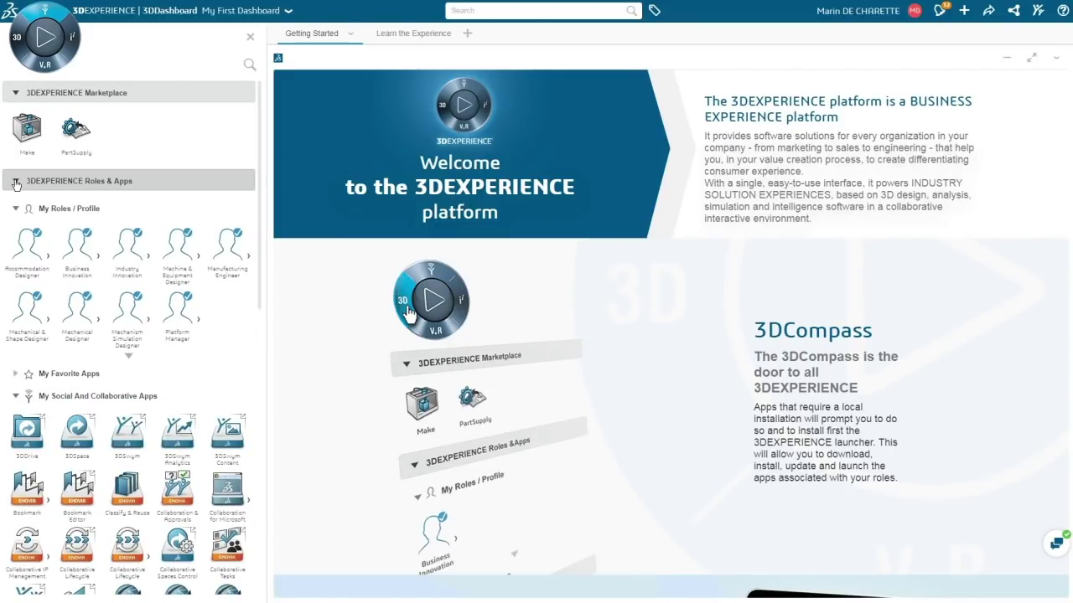
{"action": "left_click", "coordinate": [76, 36]}
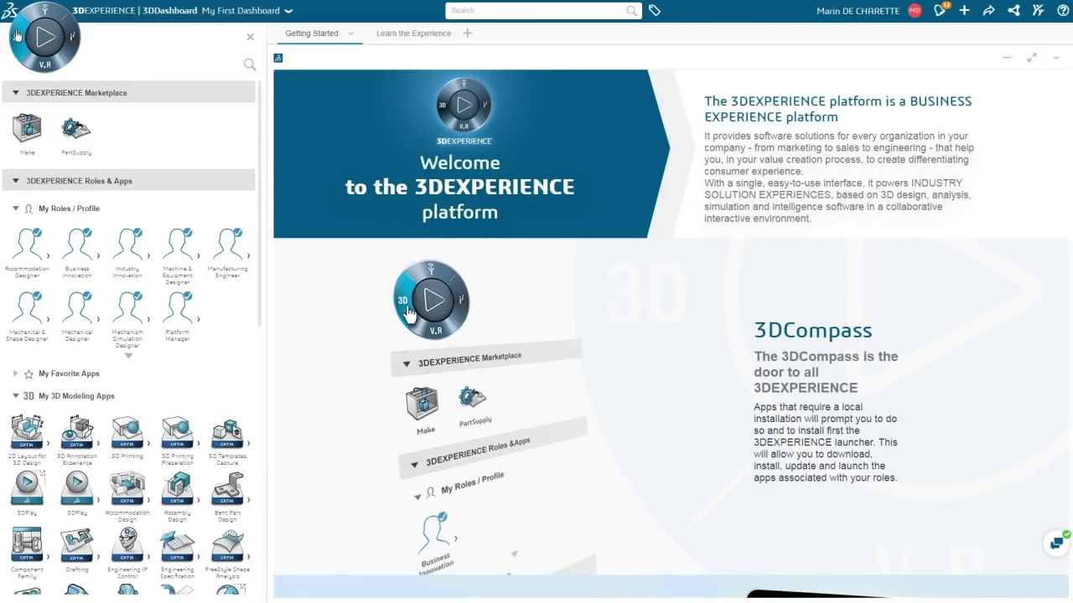
{"action": "left_click", "coordinate": [63, 94]}
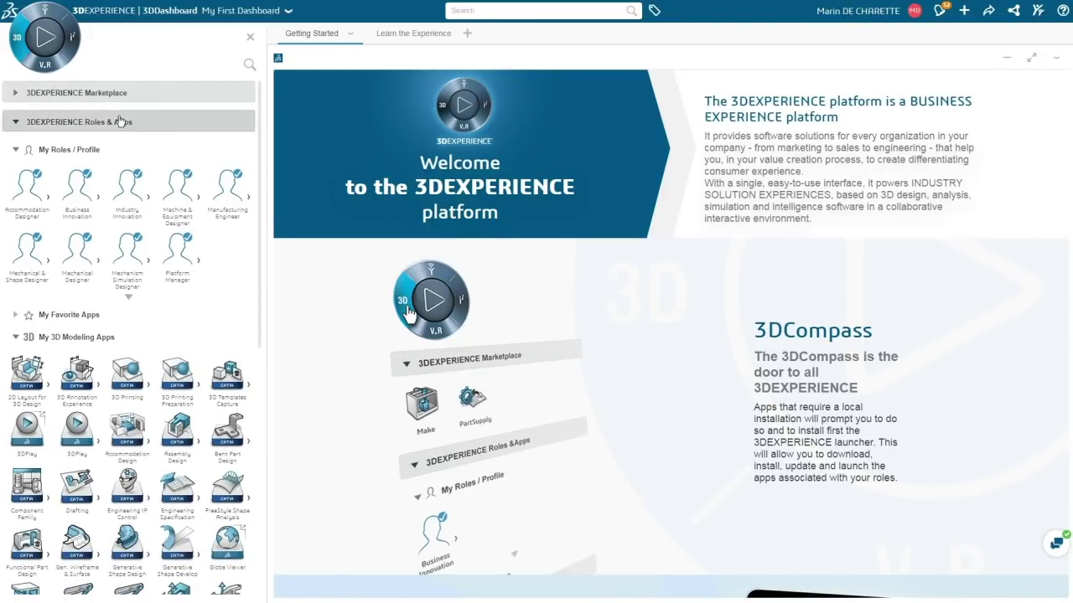
{"action": "left_click", "coordinate": [118, 124]}
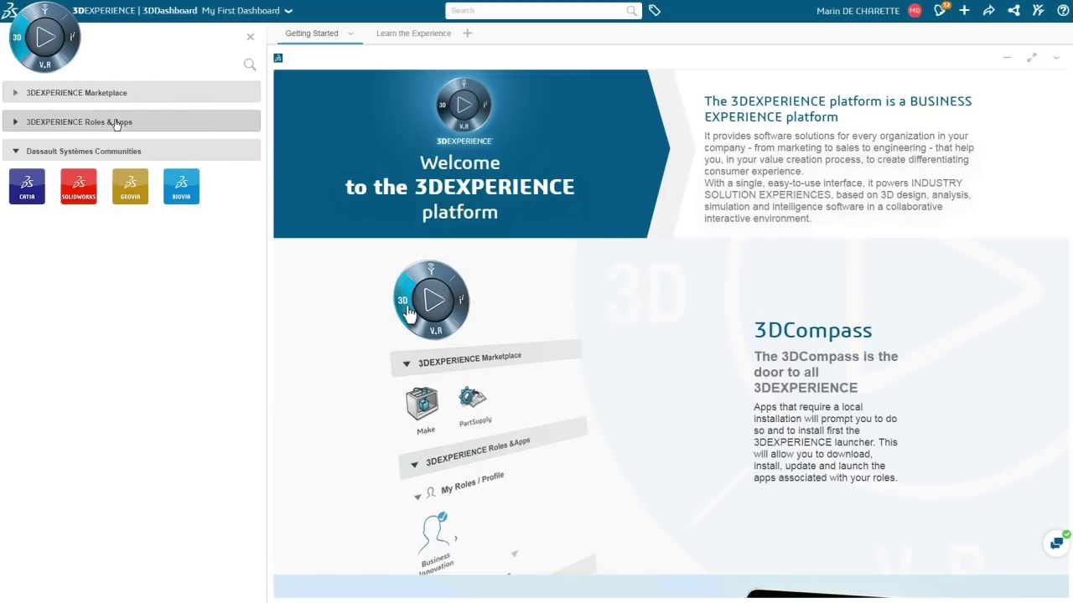
{"action": "left_click", "coordinate": [250, 40]}
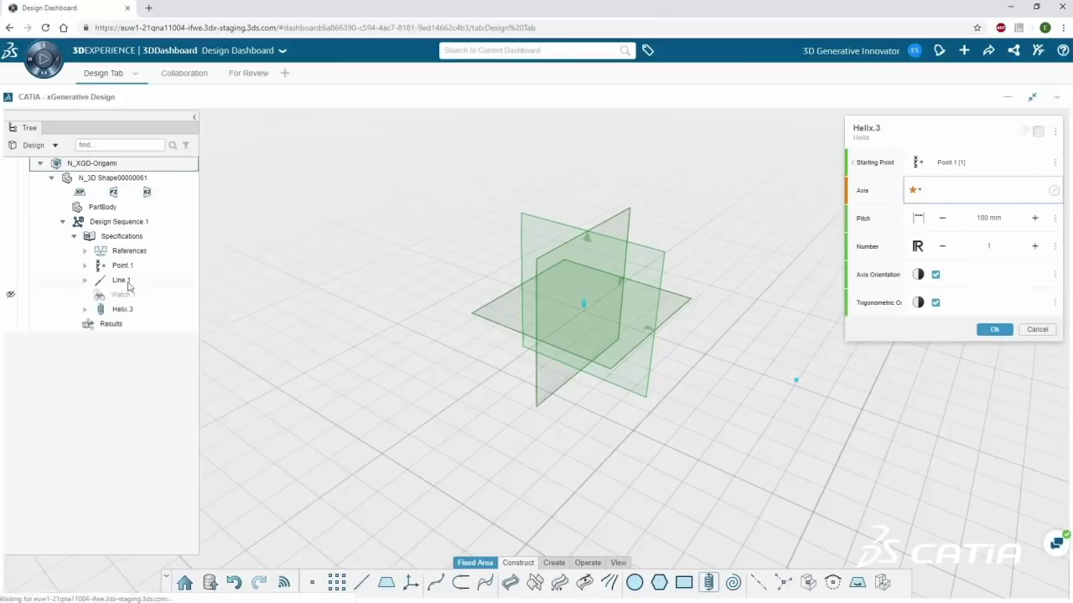
Finish the helix around Line.1 with a pitch of -600 mm and 3 turns.
{"action": "left_click", "coordinate": [121, 279]}
{"action": "left_click_drag", "start_coordinate": [702, 461], "coordinate": [799, 517]}
{"action": "left_click", "coordinate": [798, 509]}
{"action": "type", "text": "-600"}
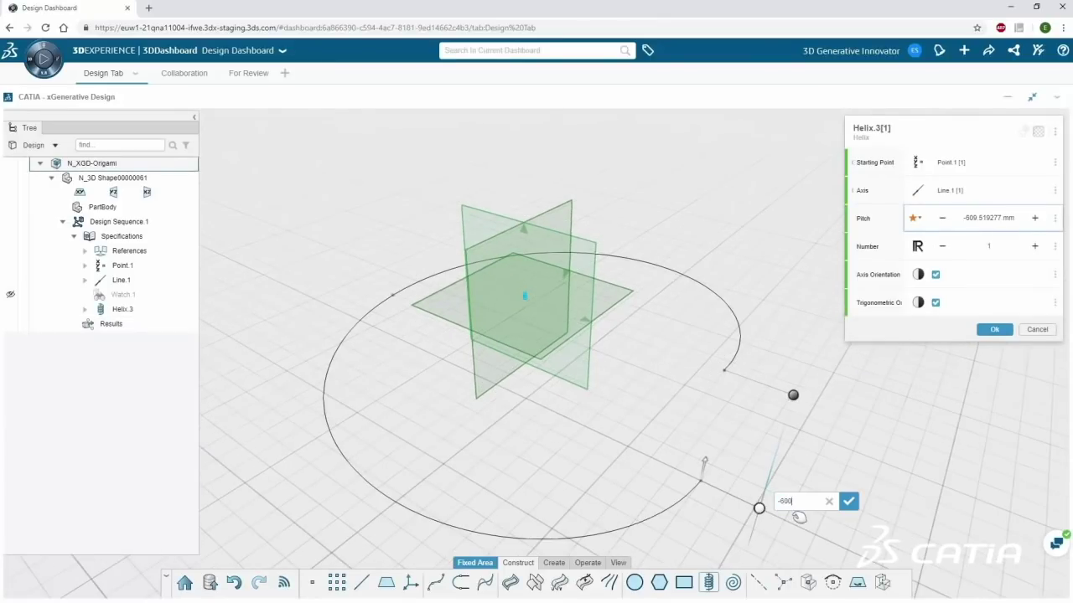
{"action": "key", "text": "Return"}
{"action": "left_click", "coordinate": [1034, 247]}
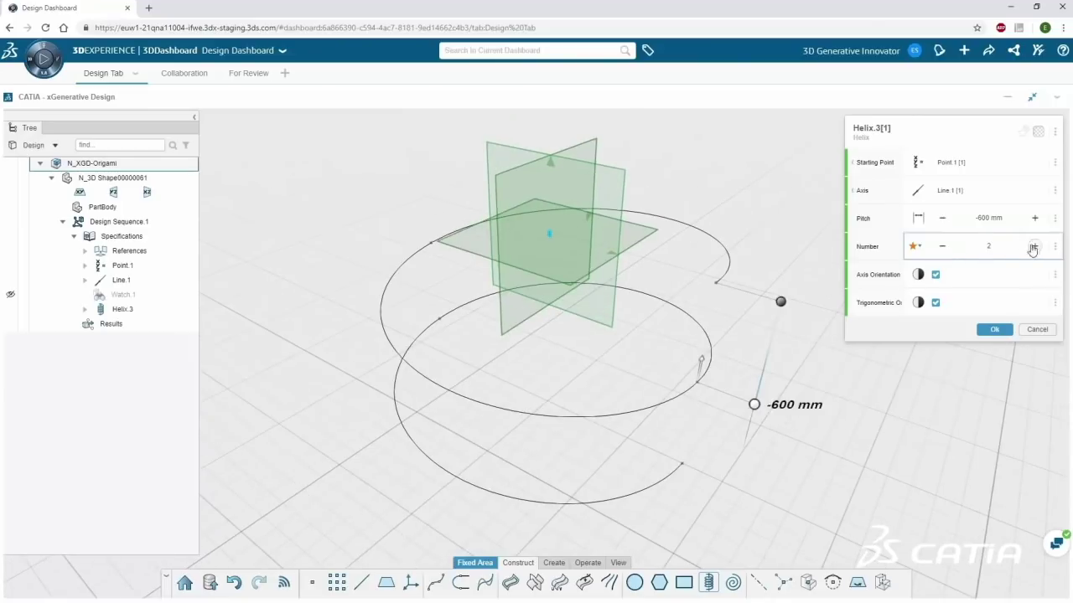
{"action": "left_click", "coordinate": [1034, 246]}
{"action": "left_click", "coordinate": [994, 330]}
Divide the helix curve.
{"action": "left_click", "coordinate": [809, 293]}
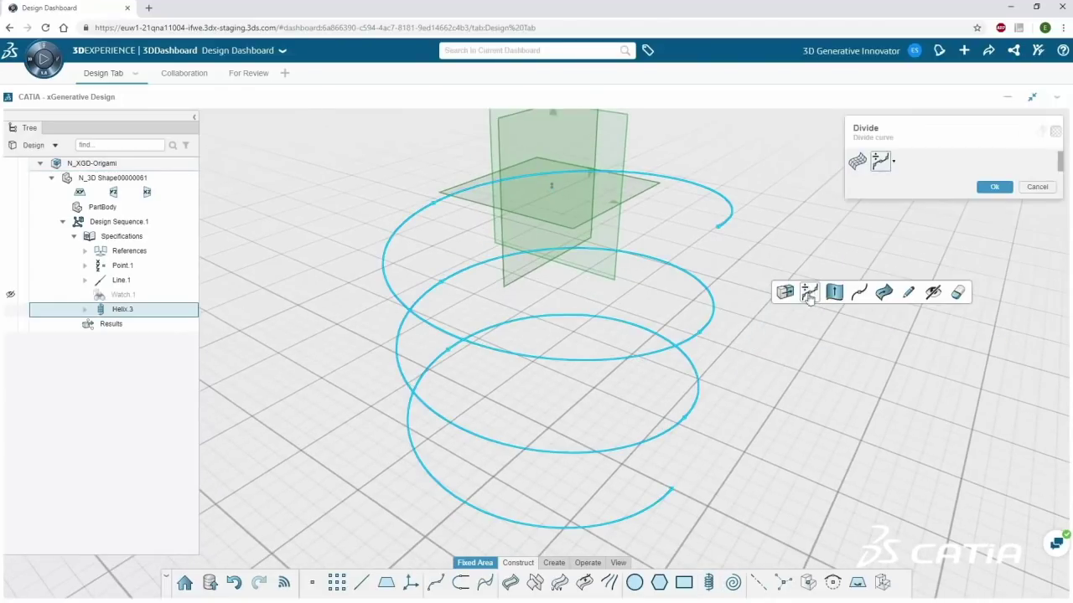
{"action": "left_click", "coordinate": [994, 326]}
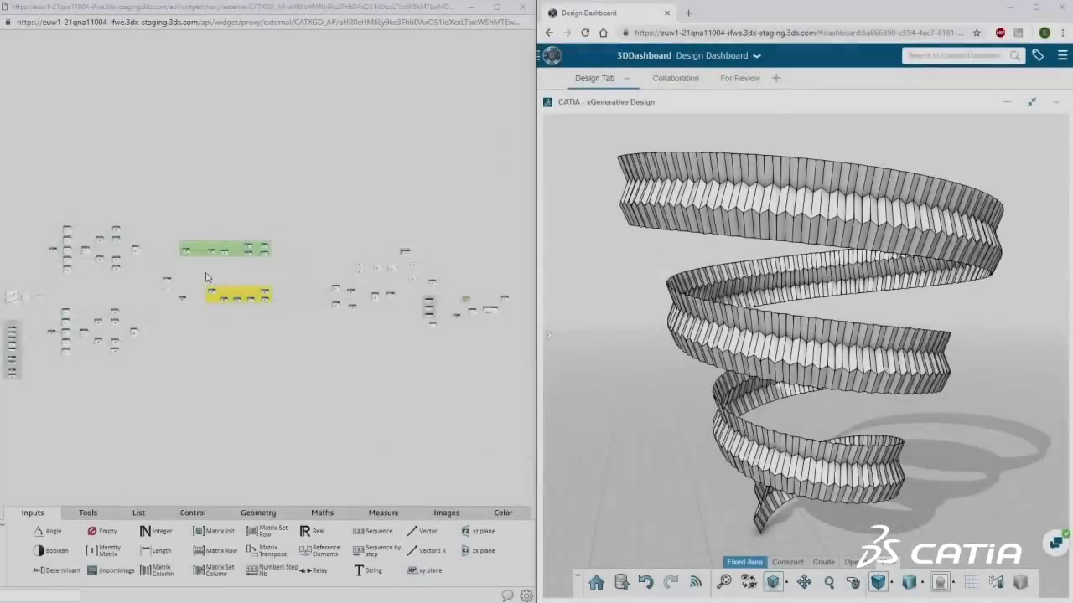
Add an RGBA Color node to the graph, feed it the r, g and b values and connect it to Build List.1.
{"action": "scroll", "coordinate": [206, 277], "scroll_direction": "up", "scroll_amount": 5}
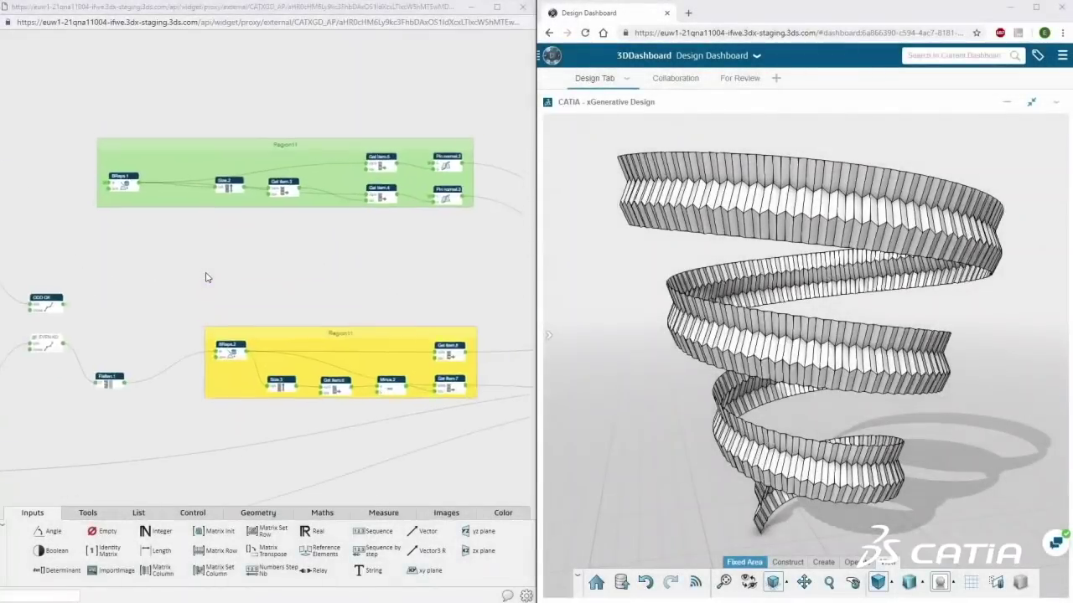
{"action": "middle_click_drag", "start_coordinate": [340, 293], "coordinate": [165, 290]}
{"action": "middle_click_drag", "start_coordinate": [503, 305], "coordinate": [225, 264]}
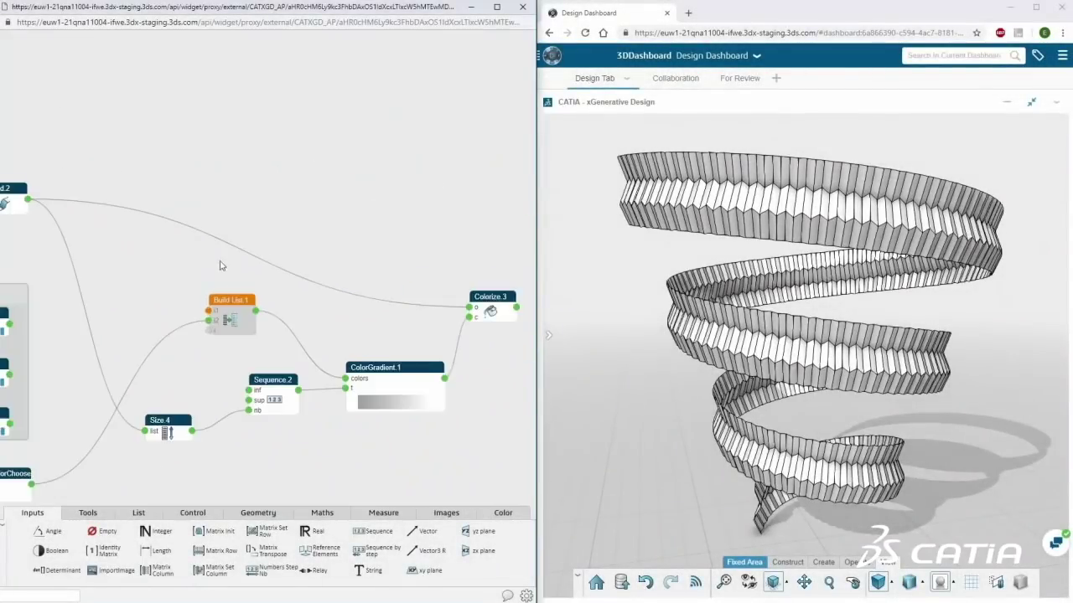
{"action": "type", "text": "color"}
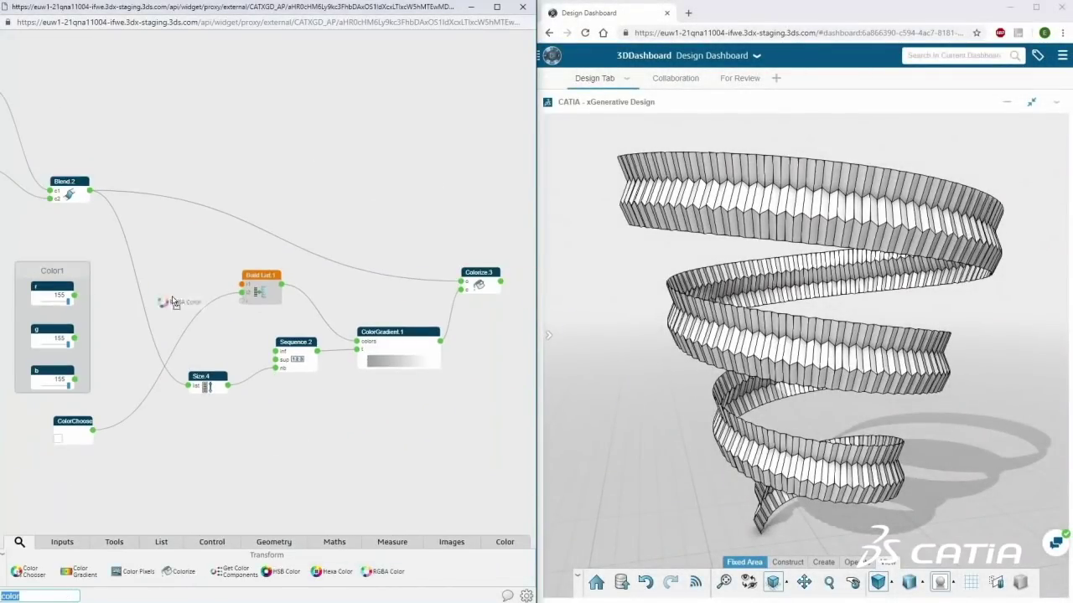
{"action": "left_click_drag", "start_coordinate": [180, 291], "coordinate": [169, 280]}
{"action": "left_click_drag", "start_coordinate": [75, 295], "coordinate": [110, 302]}
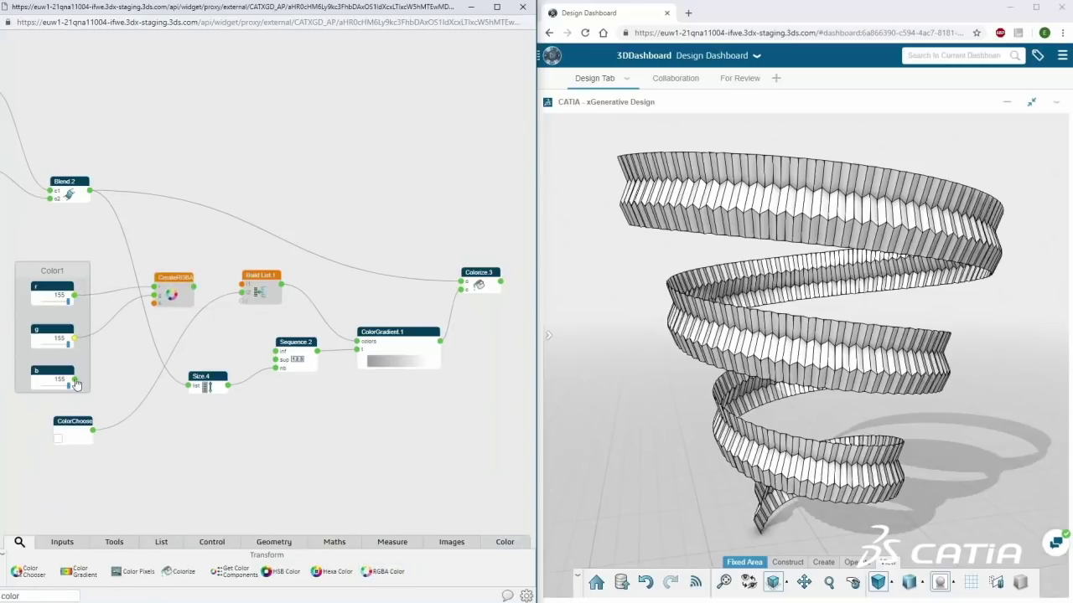
{"action": "mouse_move", "coordinate": [76, 381]}
{"action": "left_mouse_down"}
{"action": "mouse_move", "coordinate": [156, 304]}
{"action": "mouse_move", "coordinate": [161, 263]}
{"action": "left_mouse_up"}
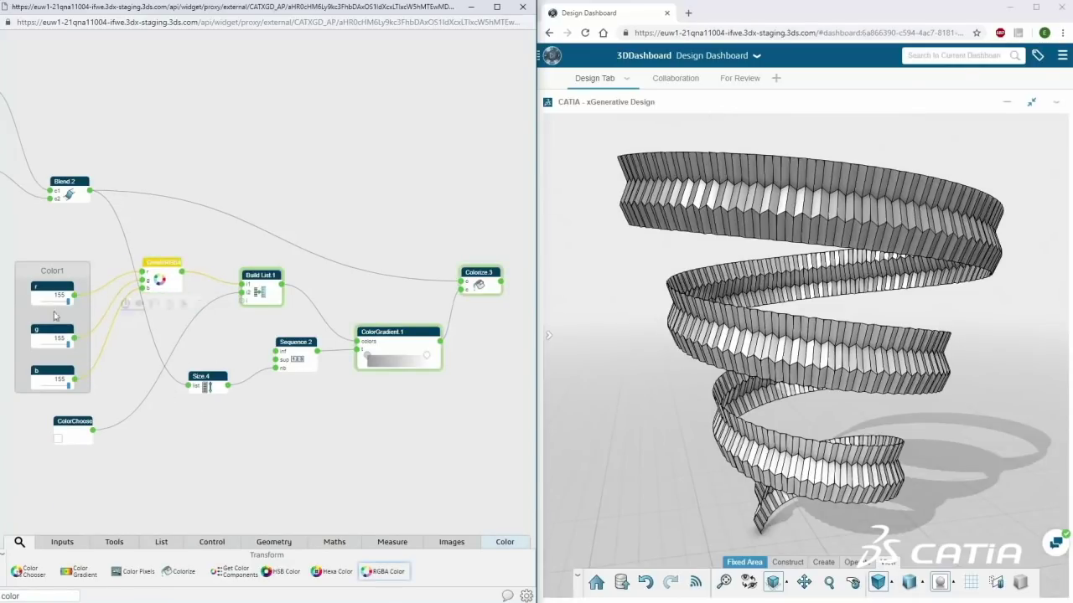
Set the Color1 values to r 45, g 185 and b 250 for the ribbon's gradient.
{"action": "double_click", "coordinate": [60, 295]}
{"action": "type", "text": "45"}
{"action": "key", "text": "Return"}
{"action": "double_click", "coordinate": [59, 338]}
{"action": "type", "text": "185"}
{"action": "key", "text": "Return"}
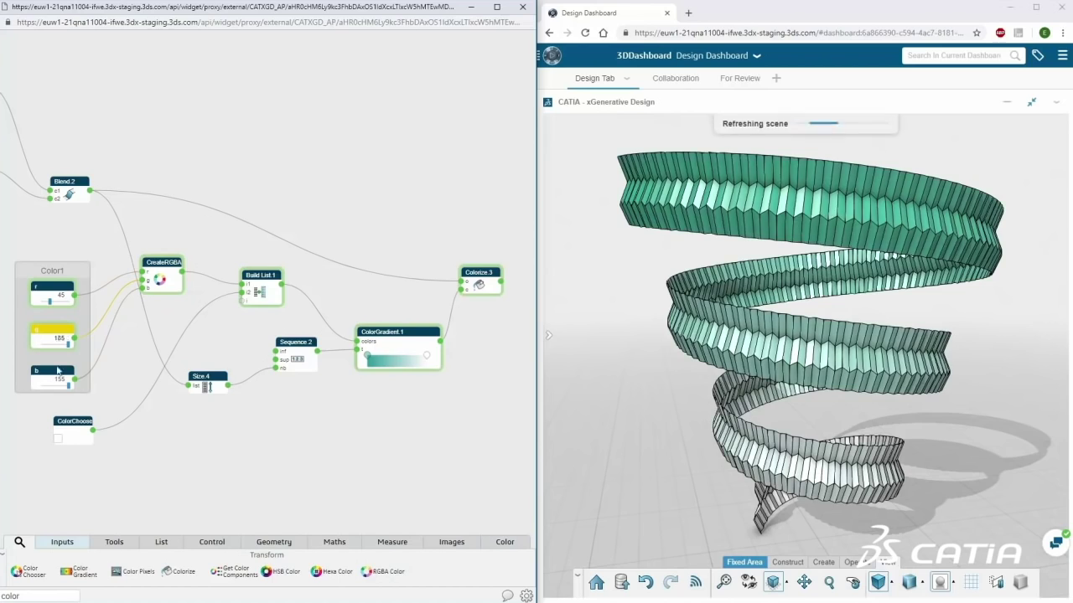
{"action": "left_click_drag", "start_coordinate": [67, 386], "coordinate": [72, 386]}
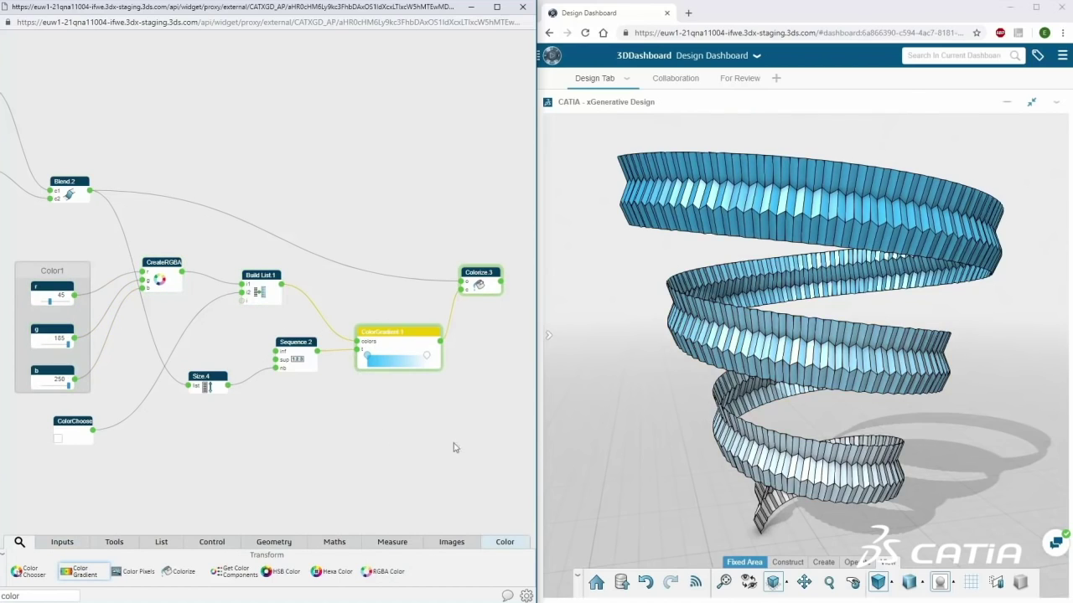
{"action": "mouse_move", "coordinate": [662, 378]}
{"action": "middle_mouse_down"}
{"action": "mouse_move", "coordinate": [658, 455]}
{"action": "mouse_move", "coordinate": [654, 394]}
{"action": "middle_mouse_up"}
{"action": "middle_click_drag", "start_coordinate": [654, 394], "coordinate": [651, 336]}
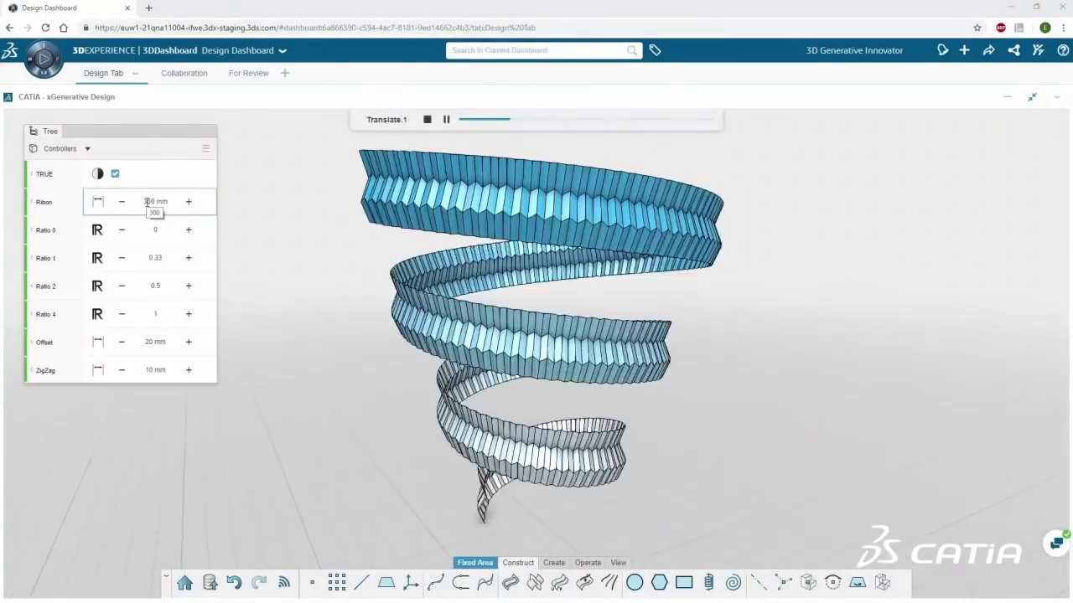
{"action": "middle_click_drag", "start_coordinate": [386, 421], "coordinate": [388, 200]}
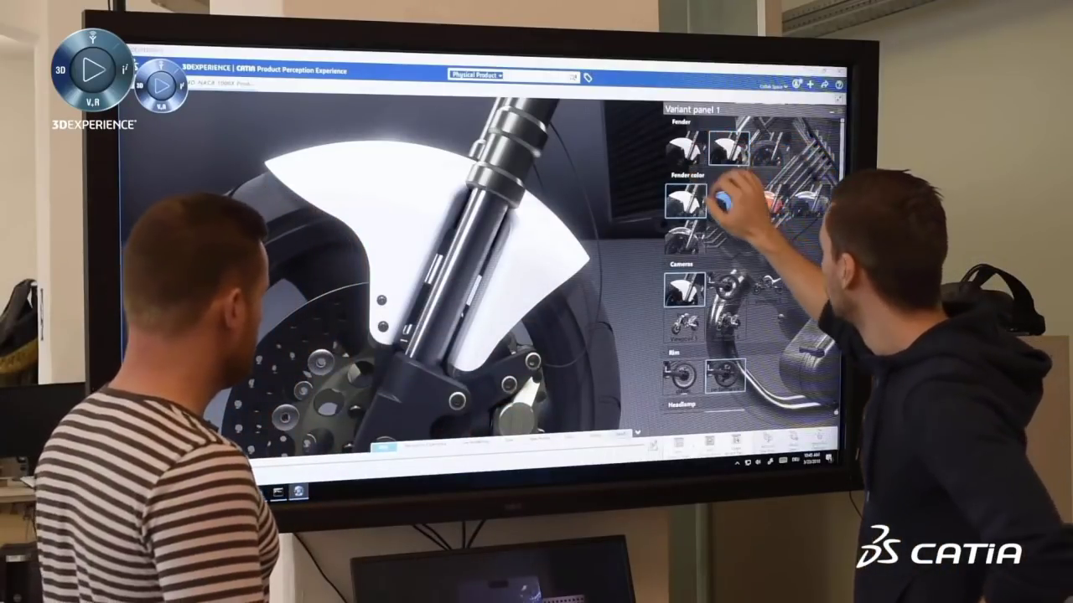
{"action": "left_click", "coordinate": [685, 148]}
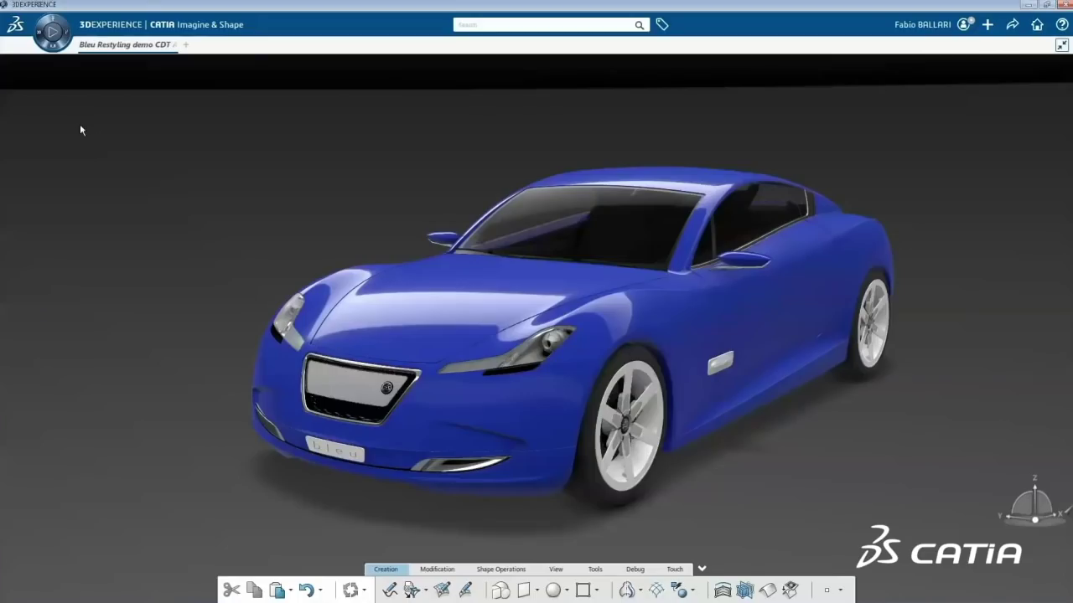
Raise the selected control mesh faces in the middle of the car's hood along the vertical axis.
{"action": "left_click_drag", "start_coordinate": [451, 297], "coordinate": [471, 276]}
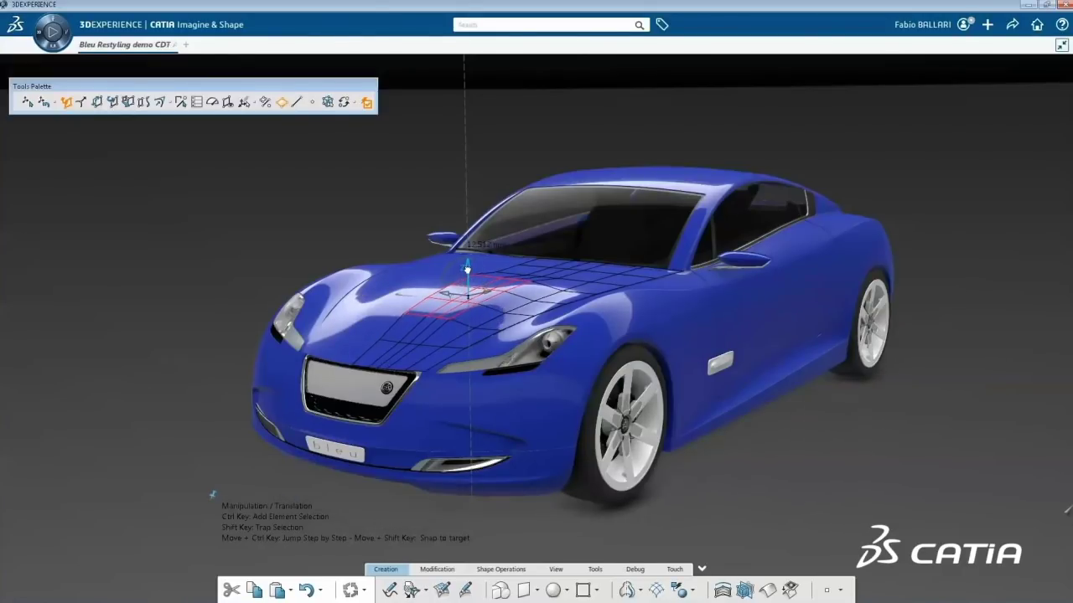
{"action": "left_click", "coordinate": [346, 189]}
{"action": "middle_click_drag", "start_coordinate": [484, 337], "coordinate": [637, 394]}
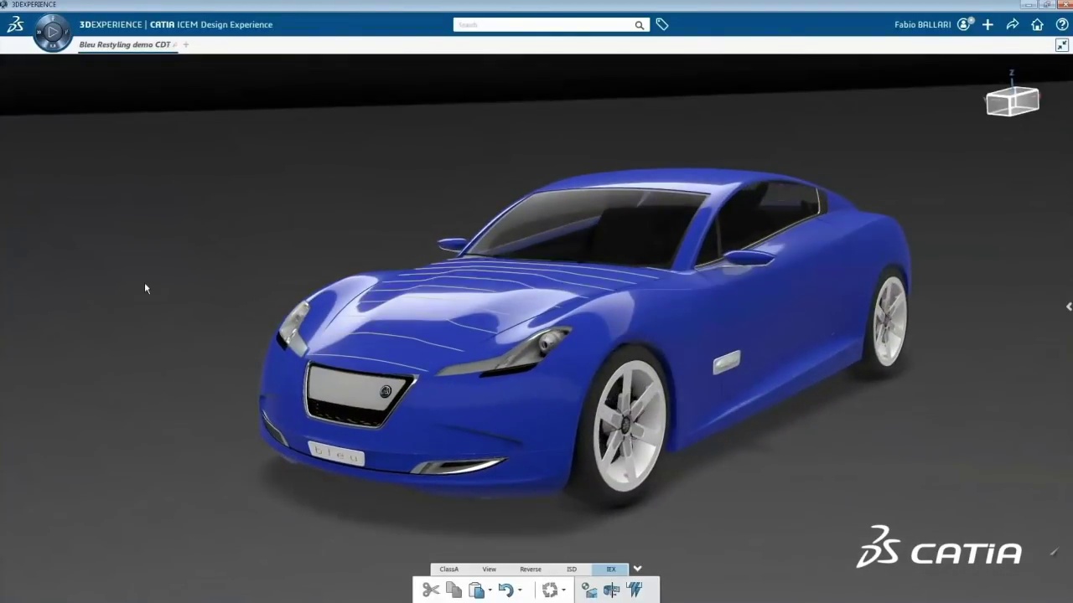
Create a blend surface across the middle of the hood's slot between the two adjacent patches, with start continuity G0.
{"action": "key", "text": "F3"}
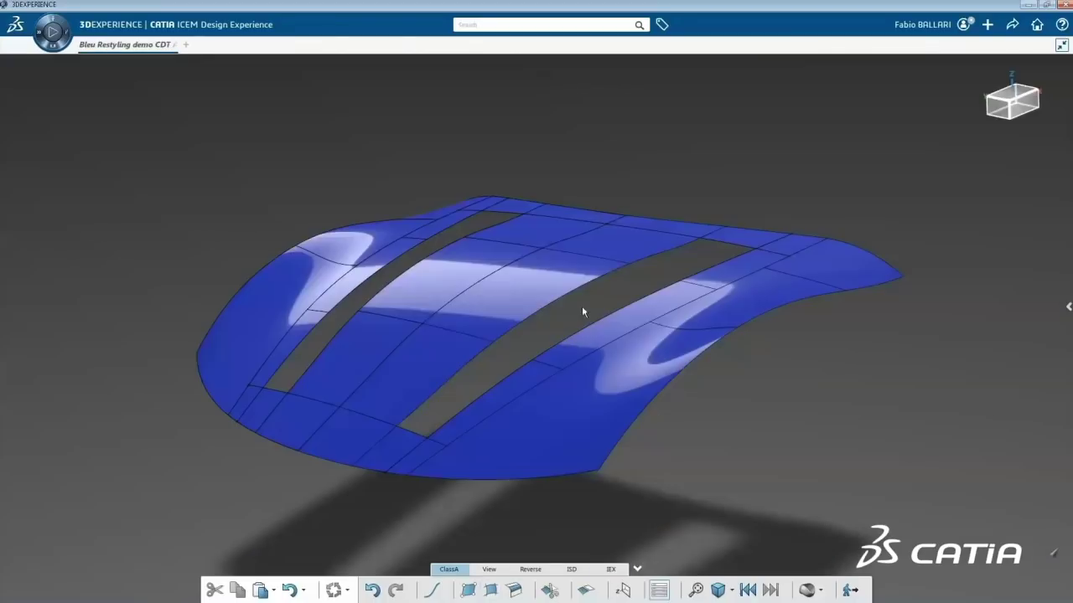
{"action": "left_click", "coordinate": [605, 335]}
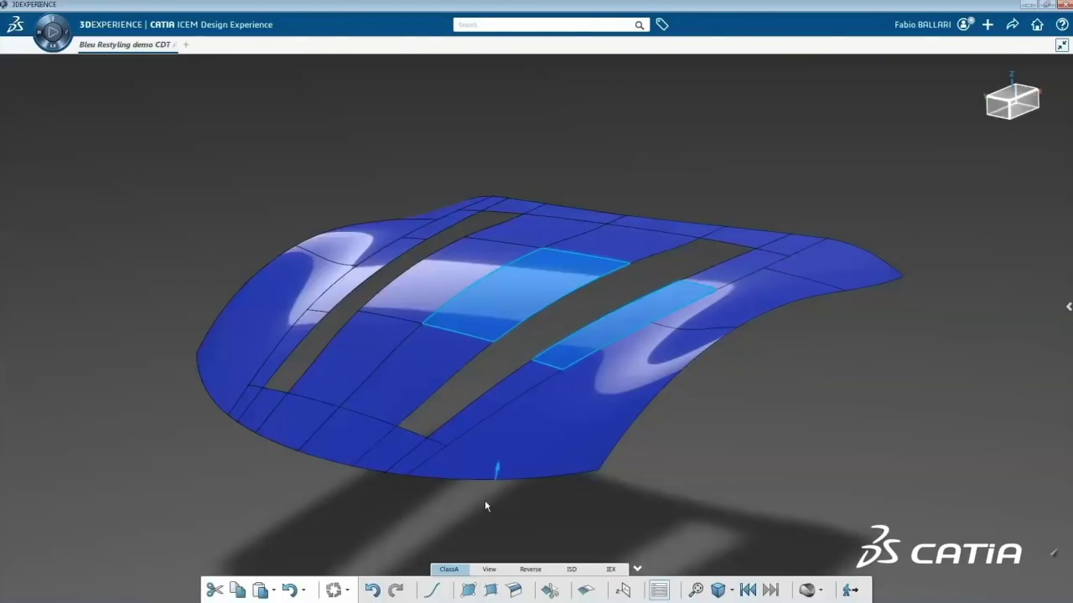
{"action": "left_click", "coordinate": [491, 591]}
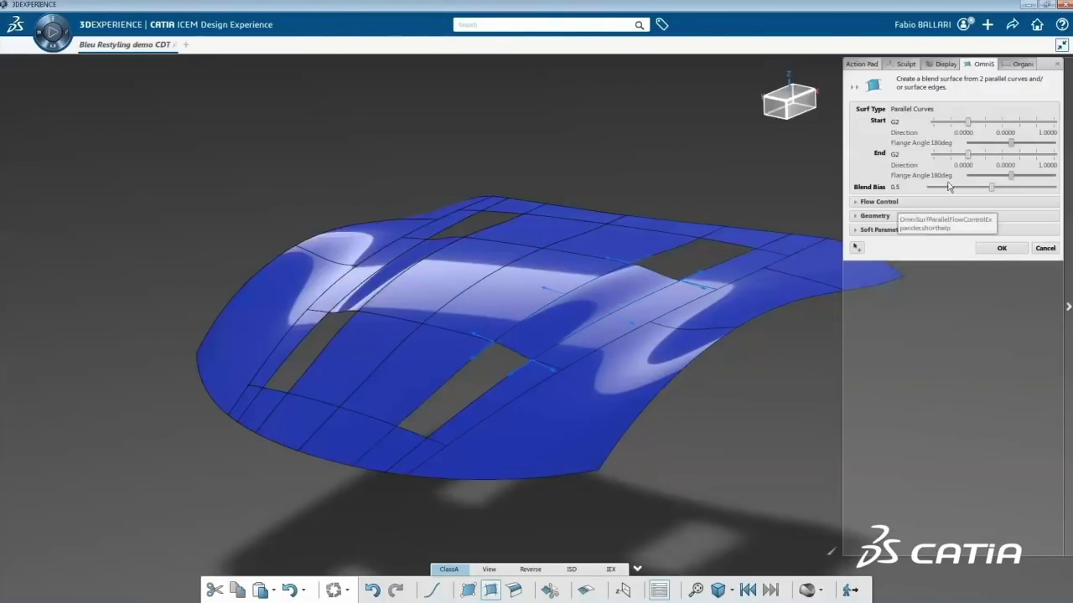
{"action": "left_click_drag", "start_coordinate": [968, 122], "coordinate": [898, 127]}
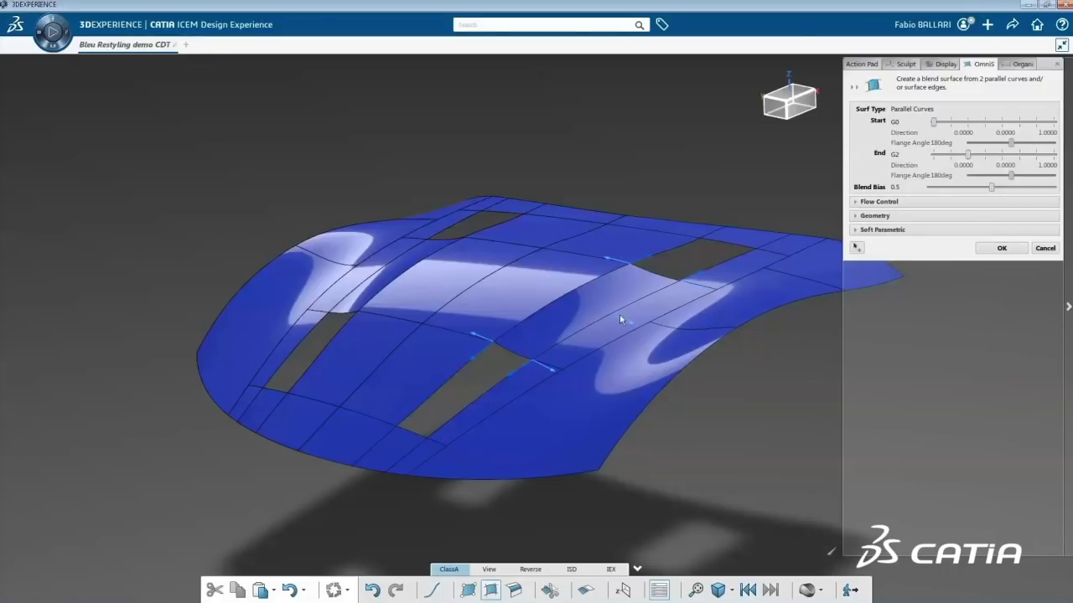
Show the blend's flow control and geometry settings and set its blend bias to 0.216.
{"action": "left_click", "coordinate": [876, 202]}
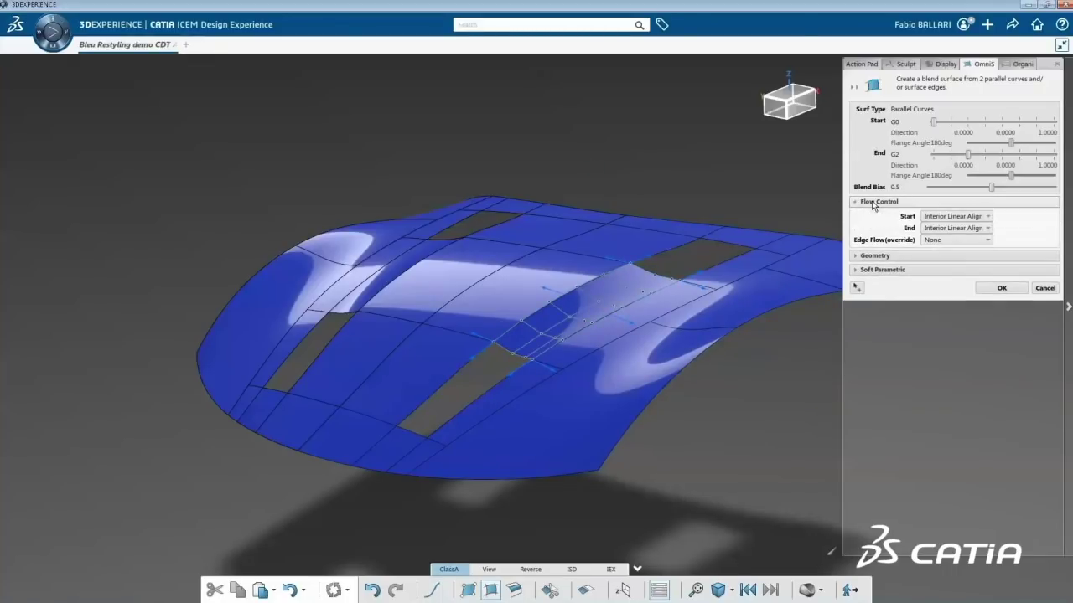
{"action": "left_click", "coordinate": [873, 256]}
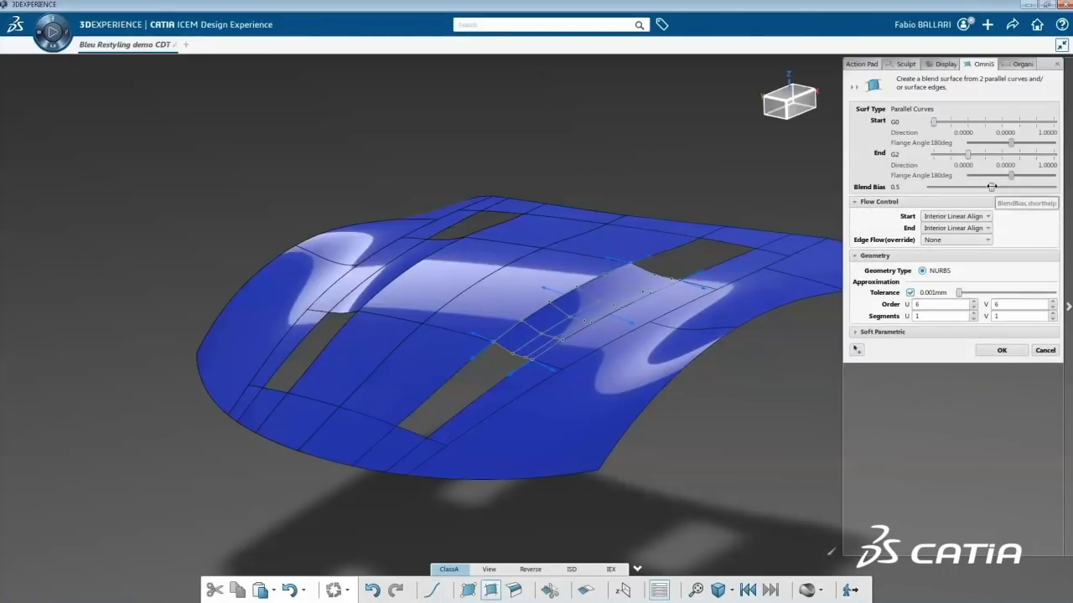
{"action": "left_click_drag", "start_coordinate": [1010, 186], "coordinate": [1038, 187]}
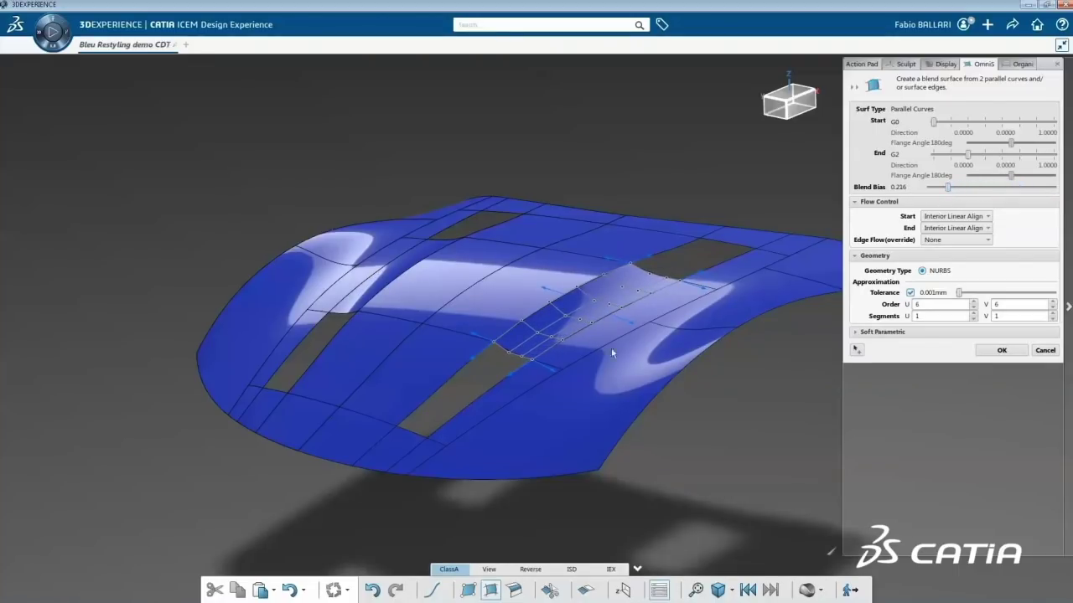
{"action": "left_click", "coordinate": [538, 333]}
Fill the remaining front and rear openings of the hood's slot with blend surfaces between the adjacent patches.
{"action": "left_click", "coordinate": [446, 402]}
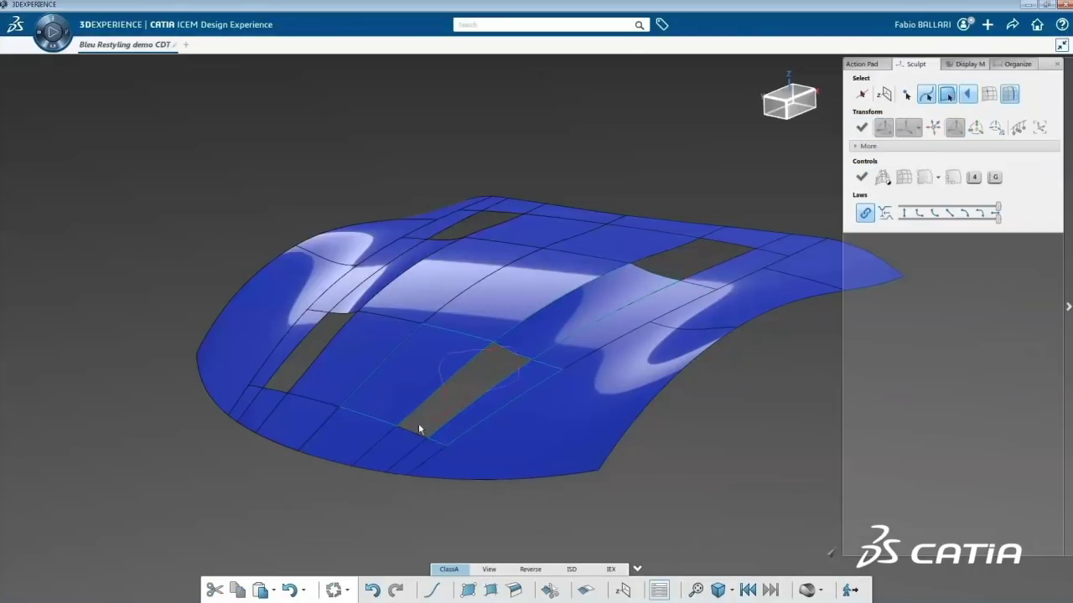
{"action": "left_click_drag", "start_coordinate": [418, 423], "coordinate": [409, 445]}
{"action": "left_click", "coordinate": [492, 587]}
{"action": "left_click", "coordinate": [1001, 249]}
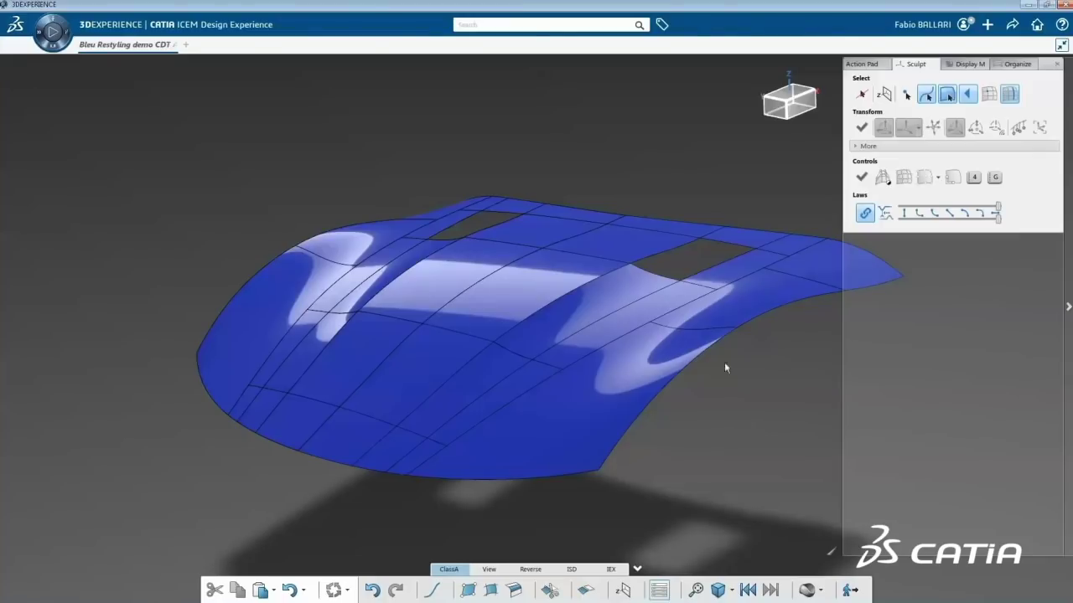
{"action": "left_click", "coordinate": [654, 282]}
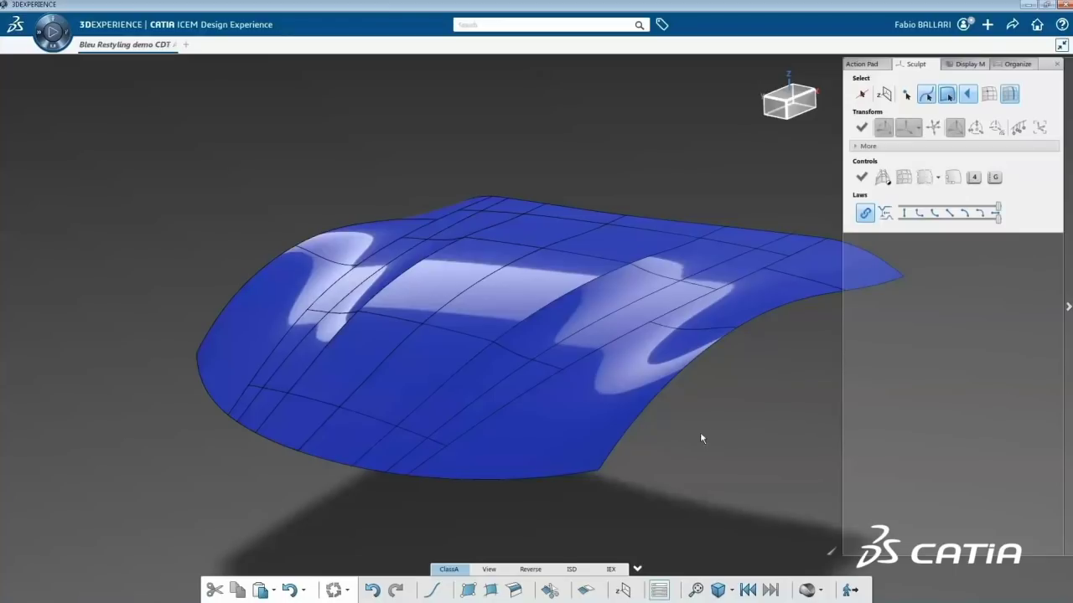
Create a G2 chord-length fillet surface along the sharp side edge of the hood's raised center, with a chord length of 54.315 mm.
{"action": "left_click", "coordinate": [569, 311]}
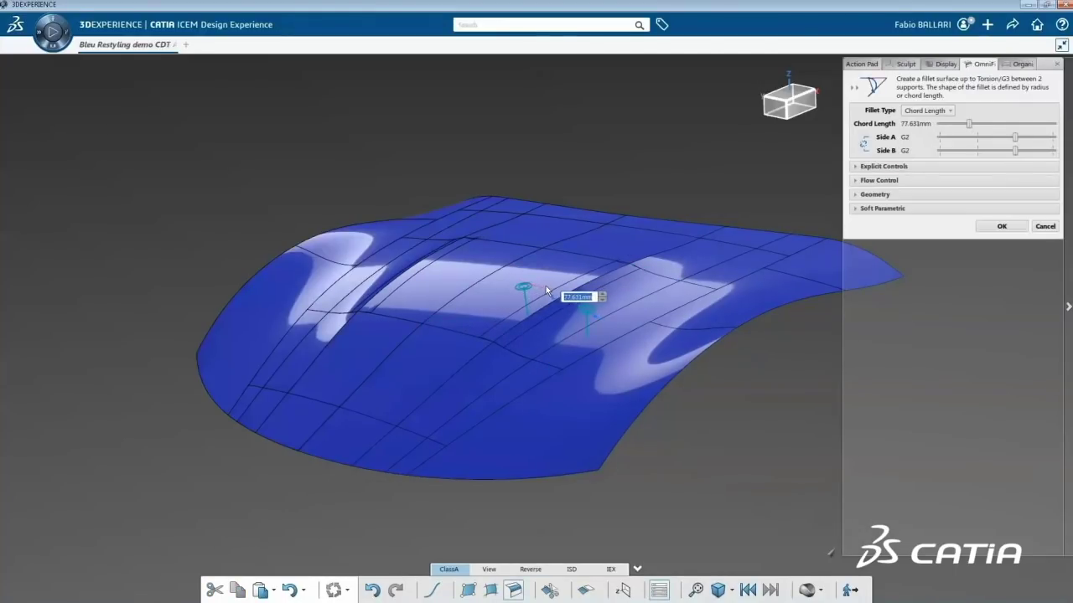
{"action": "left_click_drag", "start_coordinate": [546, 286], "coordinate": [552, 292]}
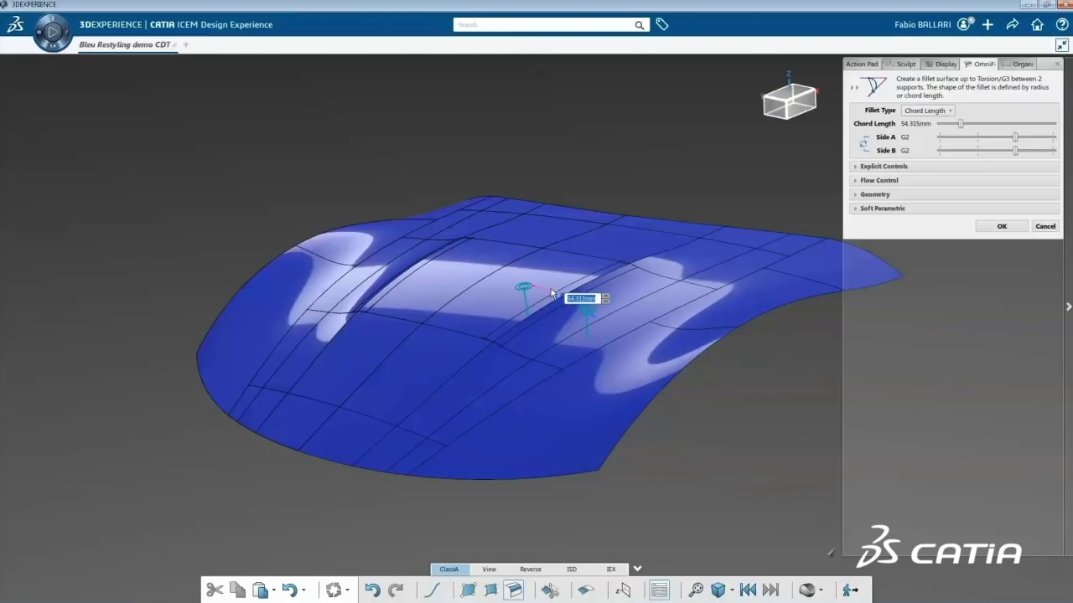
{"action": "left_click", "coordinate": [997, 227]}
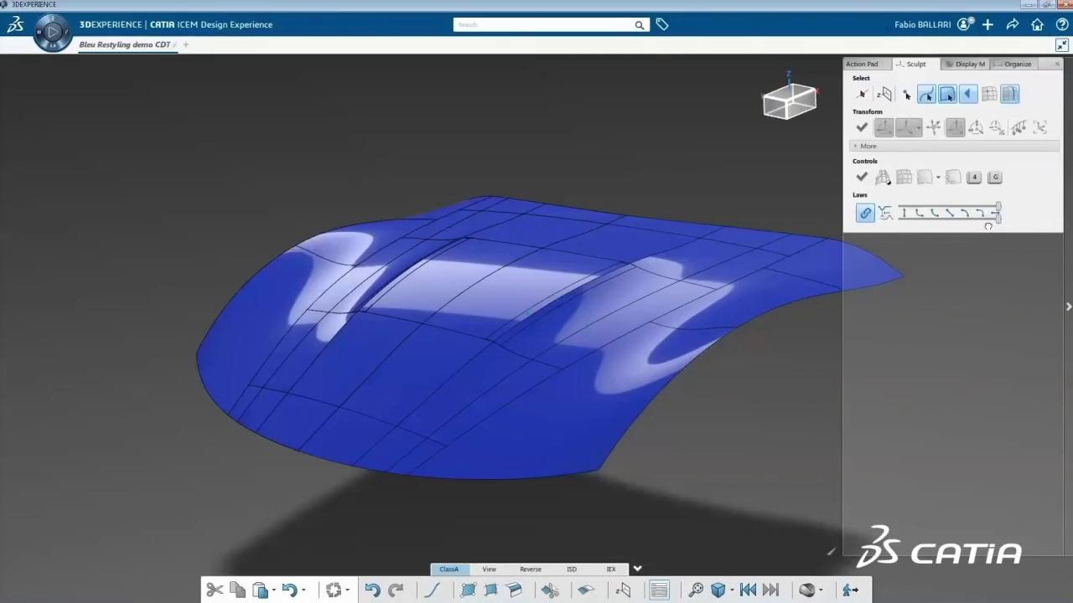
Examine the finished hood's reflections and overall shape in an unobstructed view.
{"action": "left_click", "coordinate": [1067, 307]}
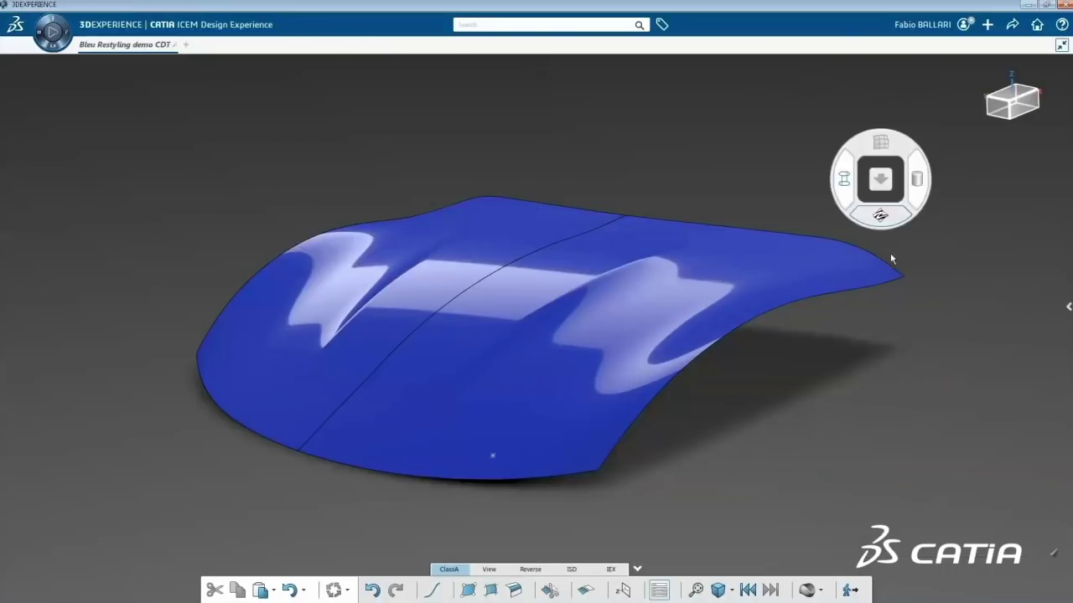
{"action": "left_click", "coordinate": [881, 215]}
{"action": "mouse_move", "coordinate": [699, 409]}
{"action": "middle_mouse_down"}
{"action": "mouse_move", "coordinate": [716, 422]}
{"action": "mouse_move", "coordinate": [701, 419]}
{"action": "middle_mouse_up"}
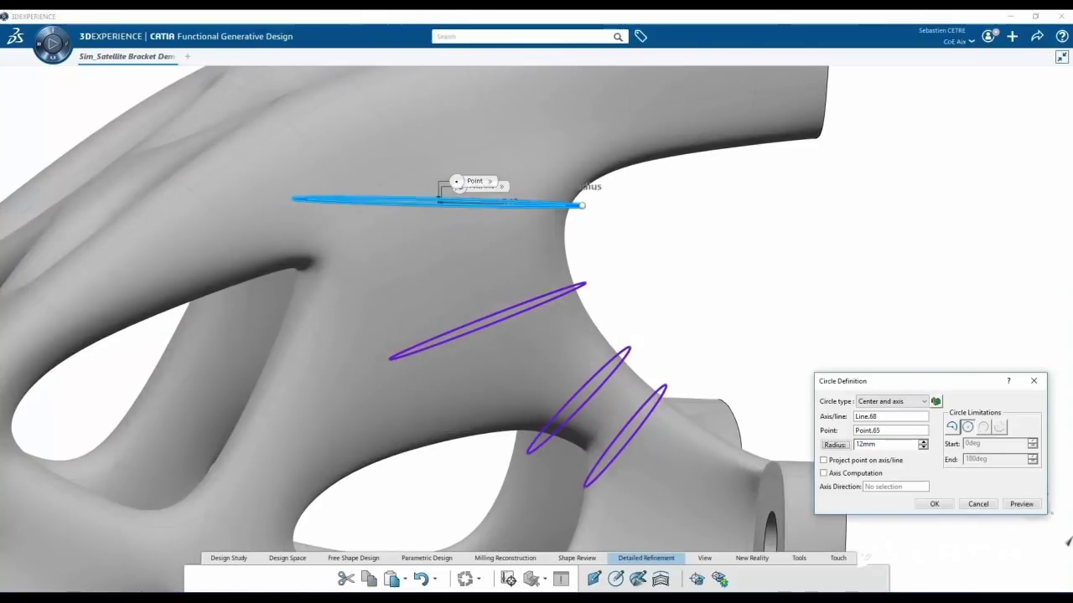
Leave the circle definition and add the radii of the bracket arm's other three circles as design parameters of the mass-minimizing parametric optimization.
{"action": "left_click", "coordinate": [976, 504]}
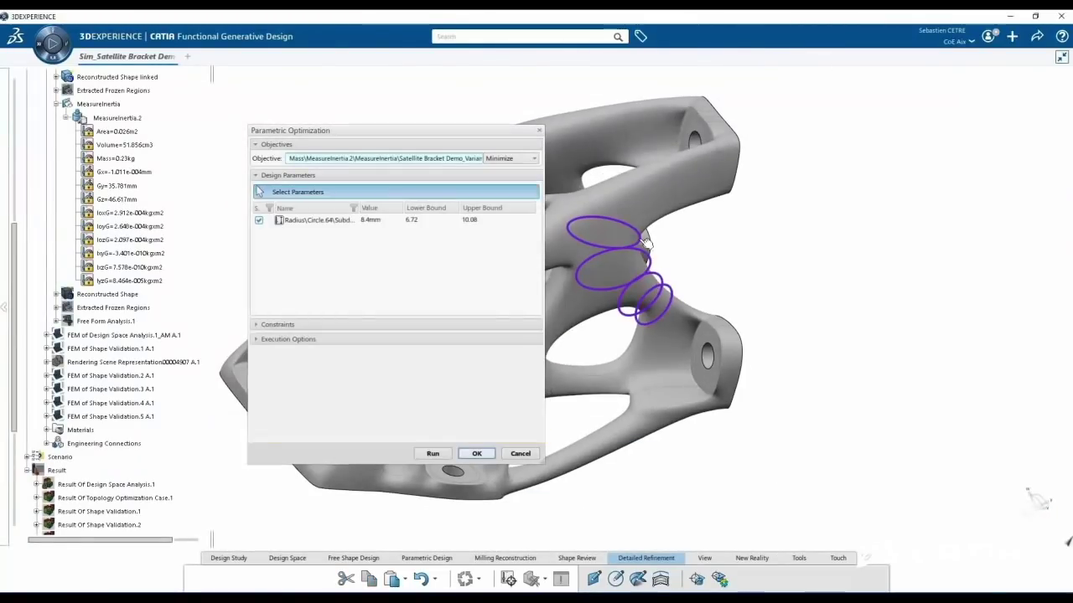
{"action": "left_click", "coordinate": [646, 244]}
{"action": "left_click", "coordinate": [677, 292]}
{"action": "left_click", "coordinate": [676, 292]}
Add the maximum Von Mises stress and maximum displacement sensors of Result Of Shape Validation.5 as optimization constraints.
{"action": "left_click", "coordinate": [311, 325]}
{"action": "scroll", "coordinate": [112, 411], "scroll_direction": "down", "scroll_amount": 3}
{"action": "left_click", "coordinate": [110, 395]}
{"action": "left_click", "coordinate": [110, 410]}
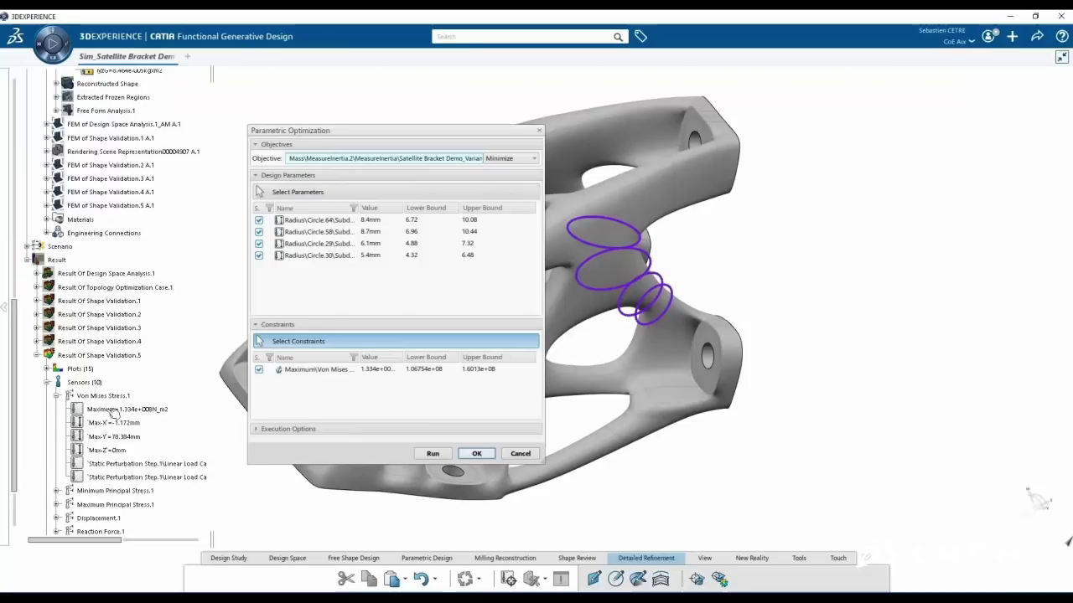
{"action": "scroll", "coordinate": [107, 435], "scroll_direction": "down", "scroll_amount": 1}
{"action": "left_click", "coordinate": [106, 438]}
{"action": "left_click", "coordinate": [107, 456]}
{"action": "key", "text": "F3"}
Set the upper bounds to 4.5e+08 for the Von Mises stress and 0.43 for the displacement, and change the stress constraint's lower bound.
{"action": "double_click", "coordinate": [479, 370]}
{"action": "type", "text": "4.5"}
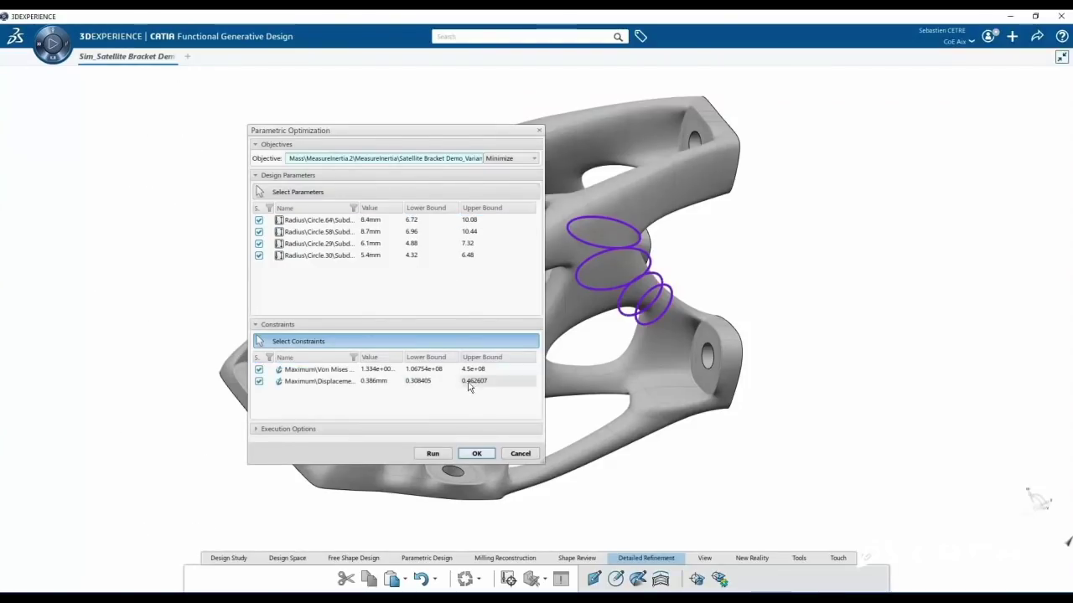
{"action": "double_click", "coordinate": [474, 383]}
{"action": "type", "text": "0.43"}
{"action": "double_click", "coordinate": [423, 369]}
{"action": "type", "text": "05"}
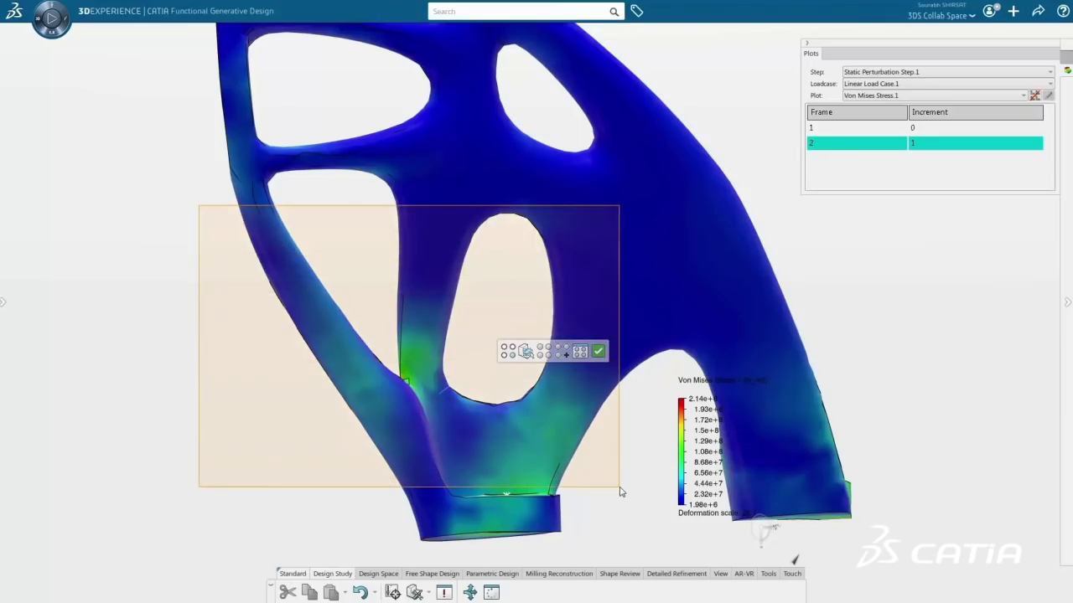
Box-select the area around the bracket's lower leg junction in the Von Mises stress plot and examine its local stress.
{"action": "left_click_drag", "start_coordinate": [619, 488], "coordinate": [619, 488]}
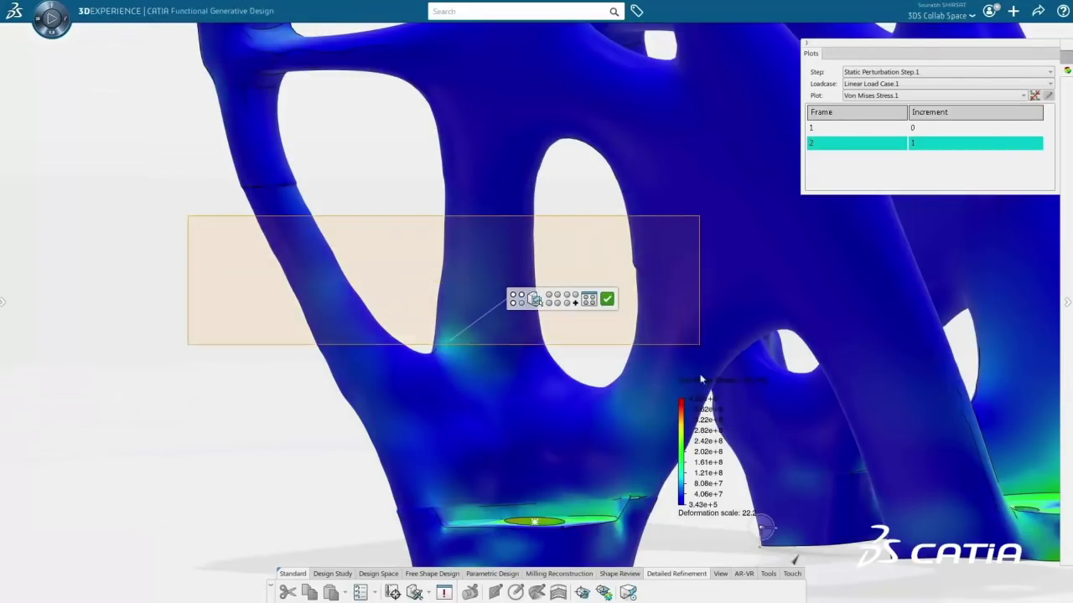
{"action": "left_click_drag", "start_coordinate": [701, 379], "coordinate": [699, 488]}
{"action": "left_click", "coordinate": [606, 299]}
{"action": "mouse_move", "coordinate": [456, 341]}
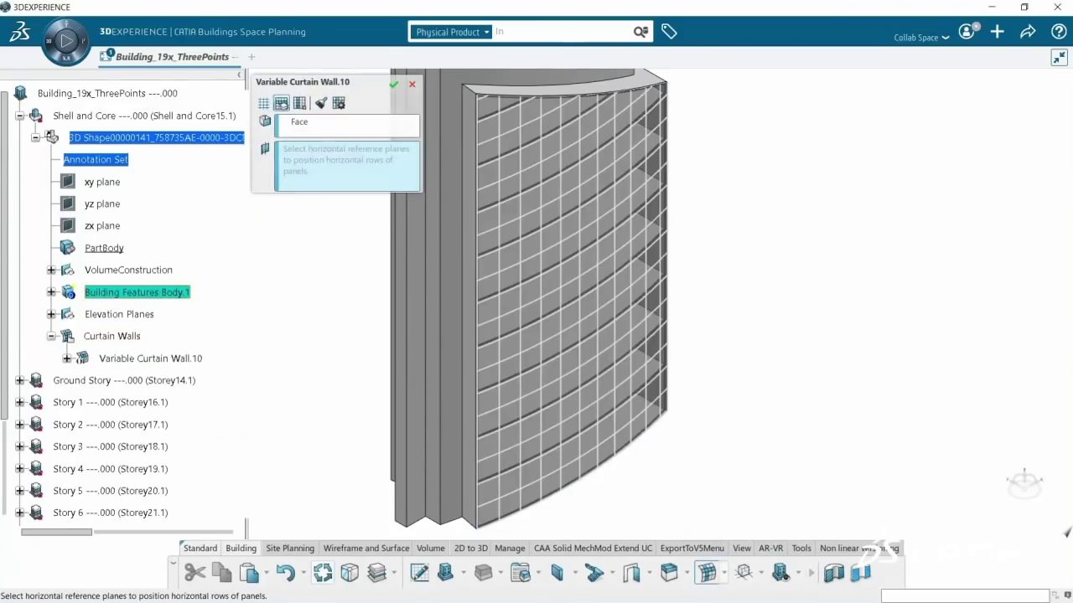
Use the Story 1 to Story 7 planes as horizontal references for the curtain wall's panel rows and set the row height to 3'.
{"action": "left_click", "coordinate": [134, 386], "text": "shift"}
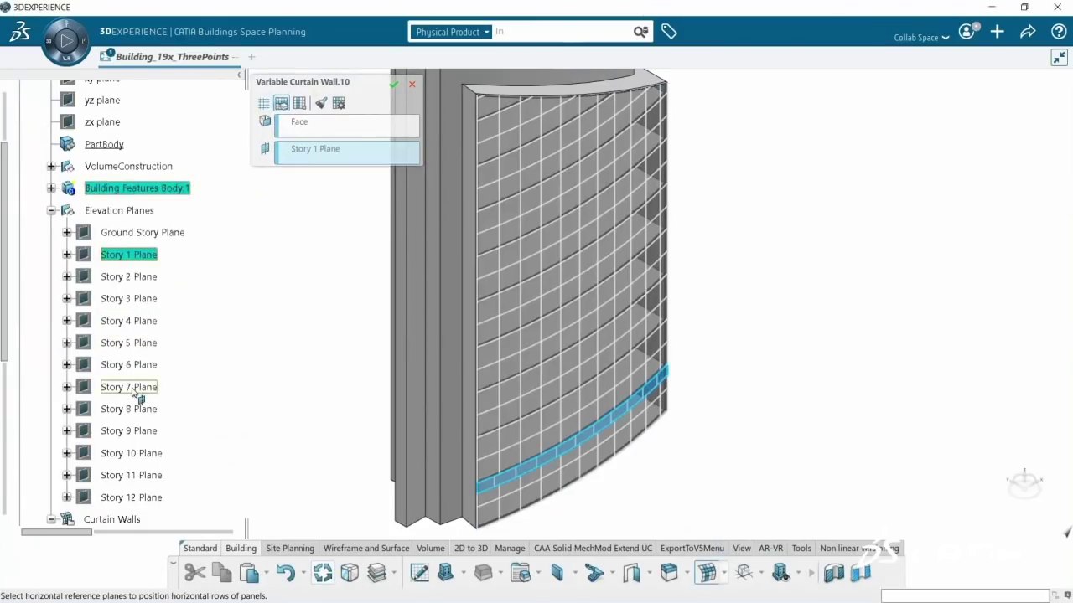
{"action": "left_click", "coordinate": [280, 154]}
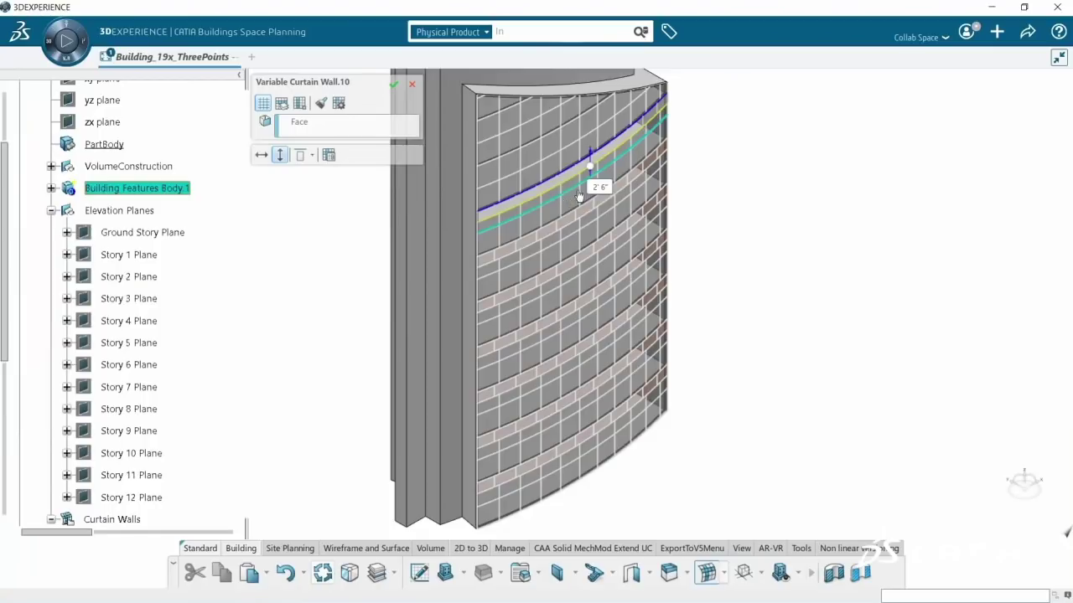
{"action": "type", "text": "3"}
Align the panels in the curtain wall's story rows to Left and set their width to 2' 6".
{"action": "left_click", "coordinate": [261, 156]}
{"action": "left_click", "coordinate": [337, 156]}
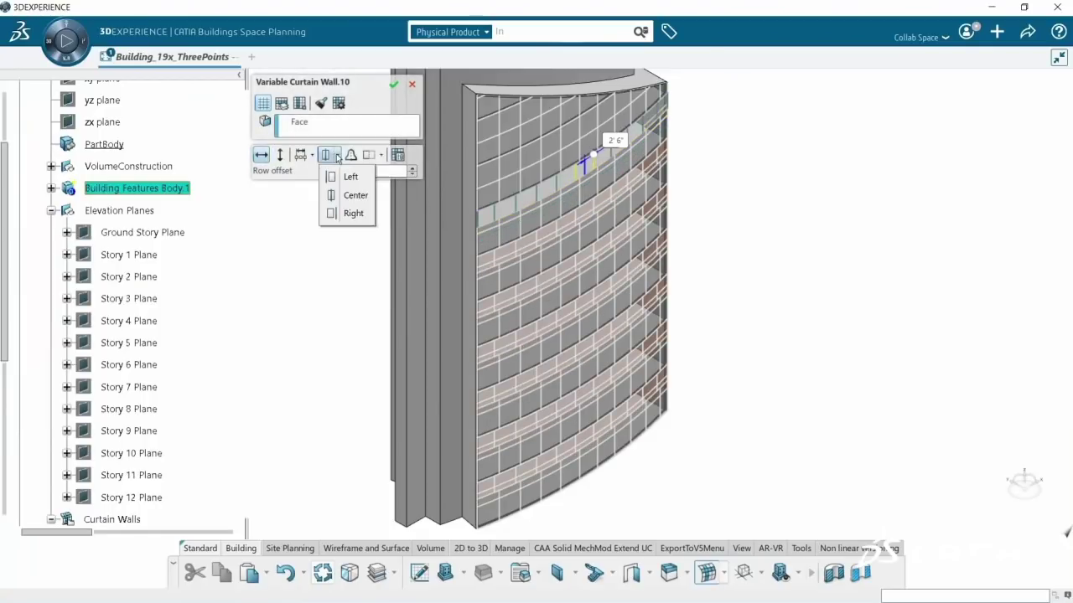
{"action": "left_click", "coordinate": [369, 177]}
{"action": "type", "text": "2'6"}
{"action": "key", "text": "Return"}
Set the horizontal mullions of the curtain wall's story rows to a depth of 1' 6" and an offset of 1'.
{"action": "left_click", "coordinate": [379, 155]}
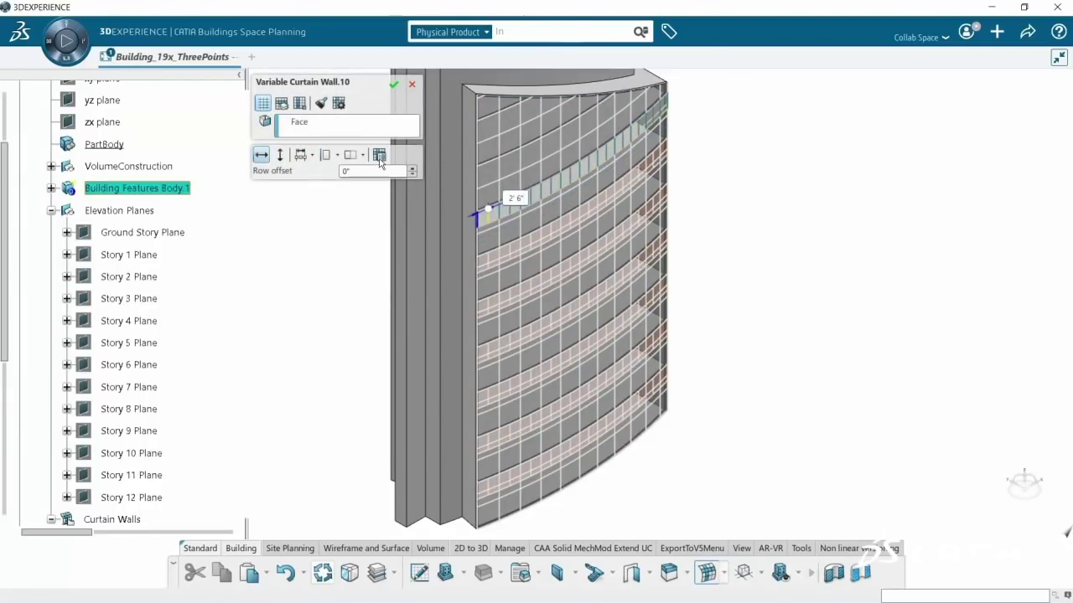
{"action": "double_click", "coordinate": [360, 225]}
{"action": "type", "text": "1.5"}
{"action": "double_click", "coordinate": [355, 241]}
{"action": "type", "text": "1"}
Give the panels in the story rows a custom color without transparency and finish the variable curtain wall.
{"action": "left_click", "coordinate": [369, 390]}
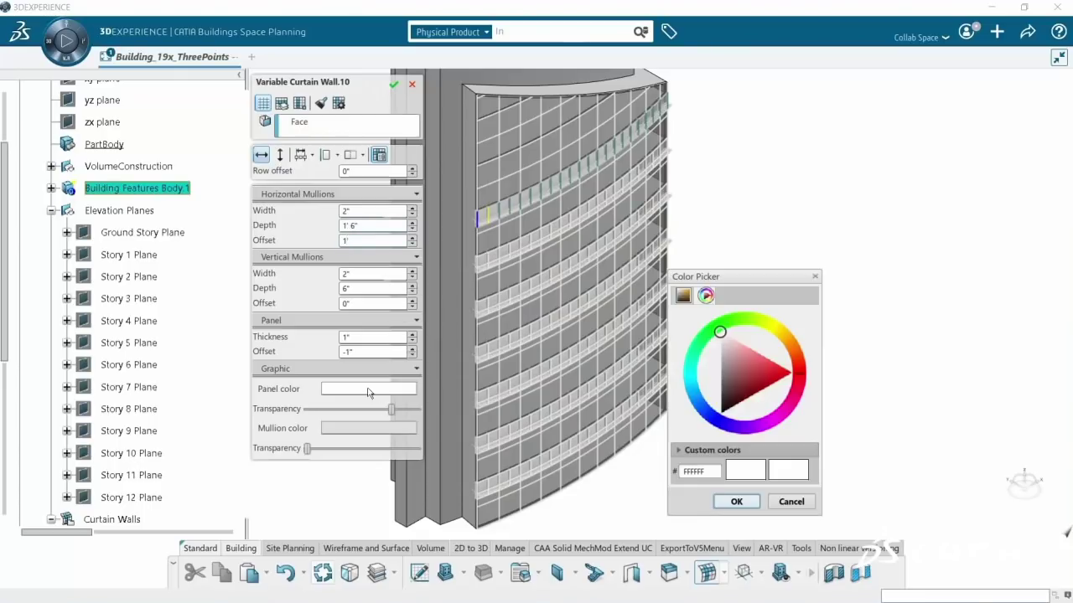
{"action": "left_click", "coordinate": [727, 450]}
{"action": "left_click", "coordinate": [850, 477]}
{"action": "left_click", "coordinate": [790, 565]}
{"action": "left_click_drag", "start_coordinate": [389, 409], "coordinate": [306, 409]}
{"action": "left_click", "coordinate": [393, 84]}
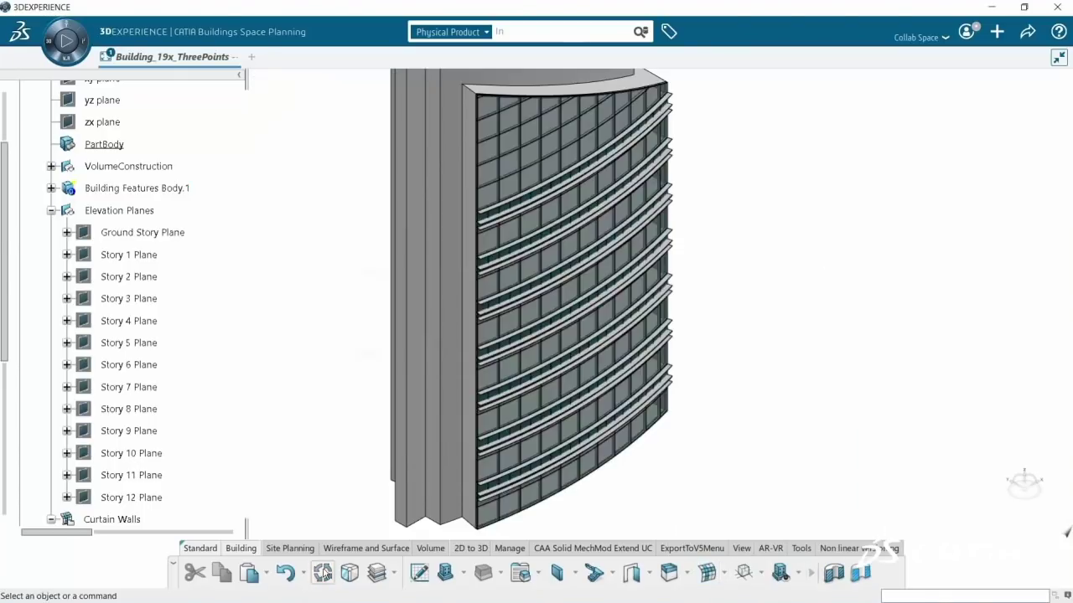
Create another curtain wall on the large face at the building's other side, reusing the settings of Variable Curtain Wall.10.
{"action": "middle_click_drag", "start_coordinate": [604, 480], "coordinate": [394, 302]}
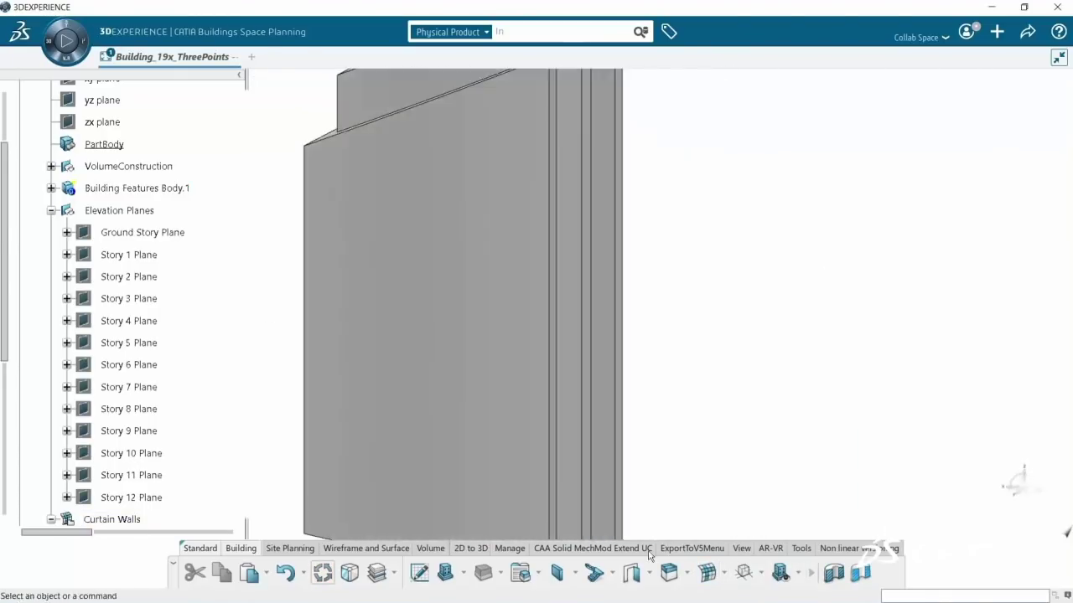
{"action": "left_click", "coordinate": [707, 573]}
{"action": "left_click", "coordinate": [481, 380]}
{"action": "left_click", "coordinate": [51, 210]}
{"action": "left_click", "coordinate": [150, 255]}
{"action": "left_click", "coordinate": [393, 84]}
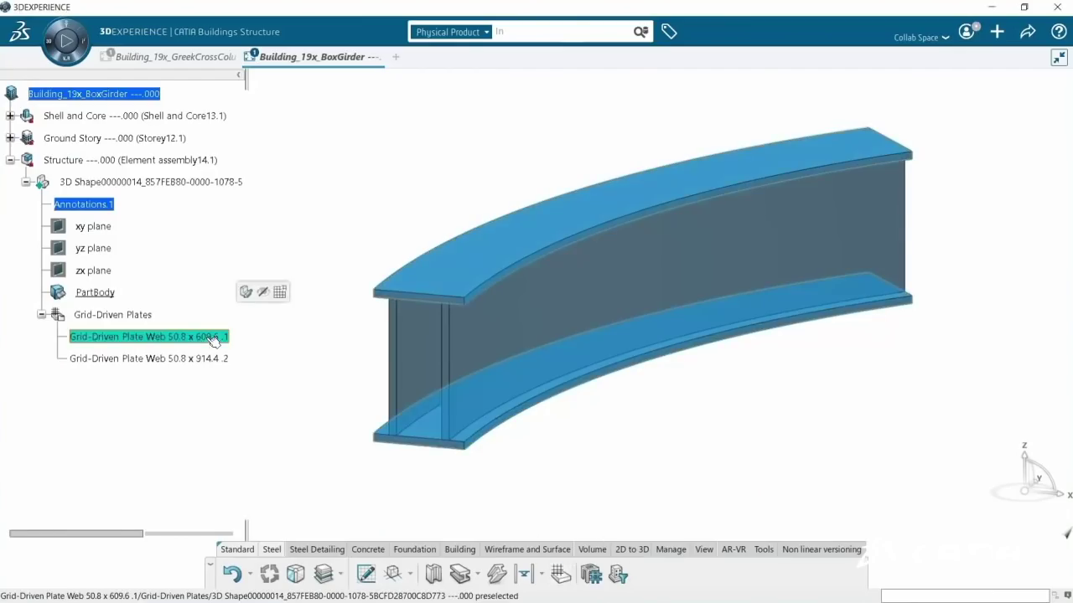
Switch from the box girder to the Greek cross column model and highlight its structural elements one after another in the tree.
{"action": "middle_click_drag", "start_coordinate": [878, 555], "coordinate": [424, 423]}
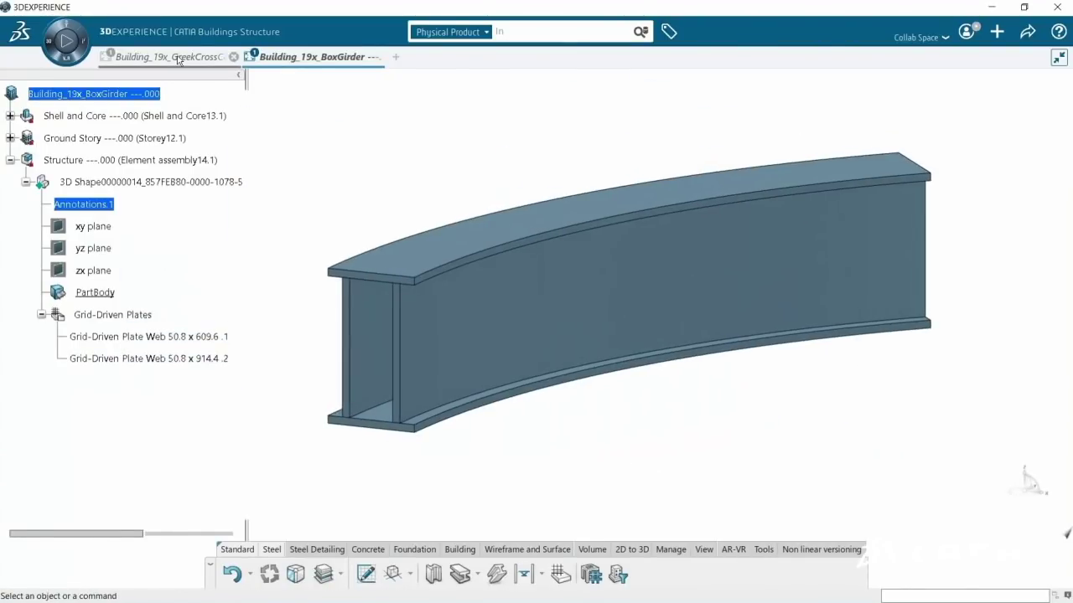
{"action": "left_click", "coordinate": [178, 57]}
{"action": "middle_click_drag", "start_coordinate": [843, 305], "coordinate": [770, 265]}
{"action": "left_click", "coordinate": [193, 338]}
{"action": "left_click", "coordinate": [227, 360]}
{"action": "left_click", "coordinate": [231, 382]}
{"action": "left_click", "coordinate": [217, 405]}
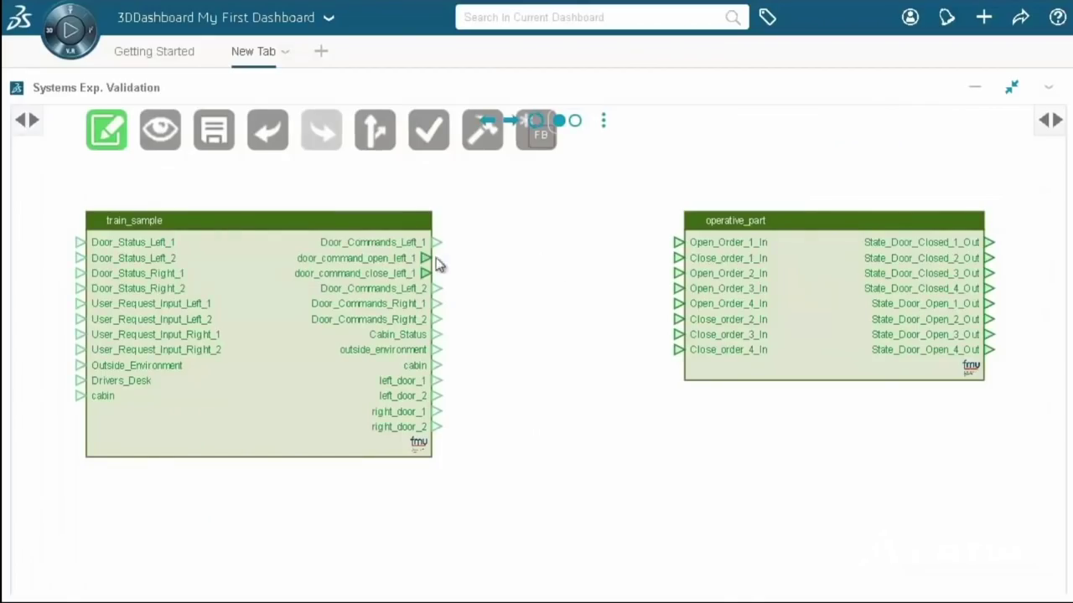
Connect train_sample's door_command_open_left_1 to operative_part's Open_Order_1_In and door_command_close_left_1 to Close_order_1_In.
{"action": "left_click_drag", "start_coordinate": [427, 258], "coordinate": [678, 242]}
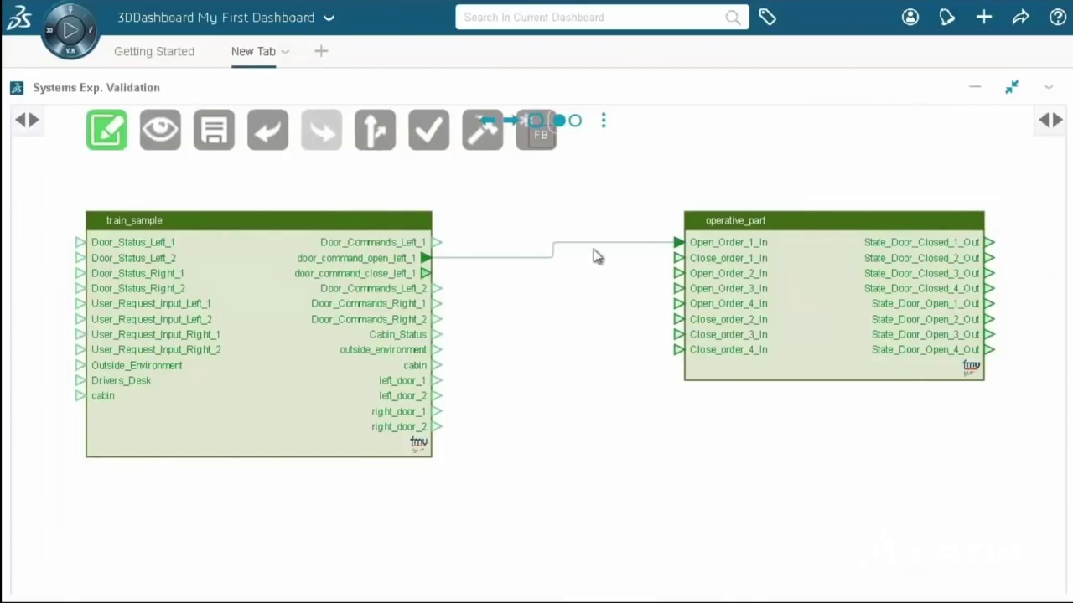
{"action": "left_click_drag", "start_coordinate": [426, 273], "coordinate": [669, 263]}
{"action": "left_click_drag", "start_coordinate": [669, 263], "coordinate": [677, 258]}
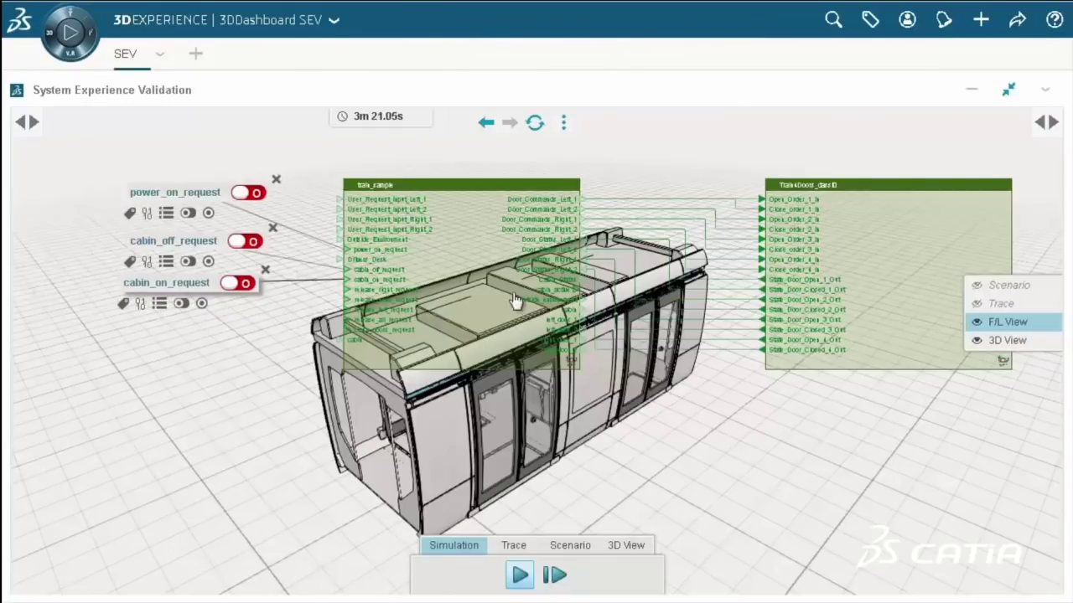
View the train cabin in the running simulation and trigger the inside request for left door 1.
{"action": "left_click_drag", "start_coordinate": [672, 463], "coordinate": [590, 449]}
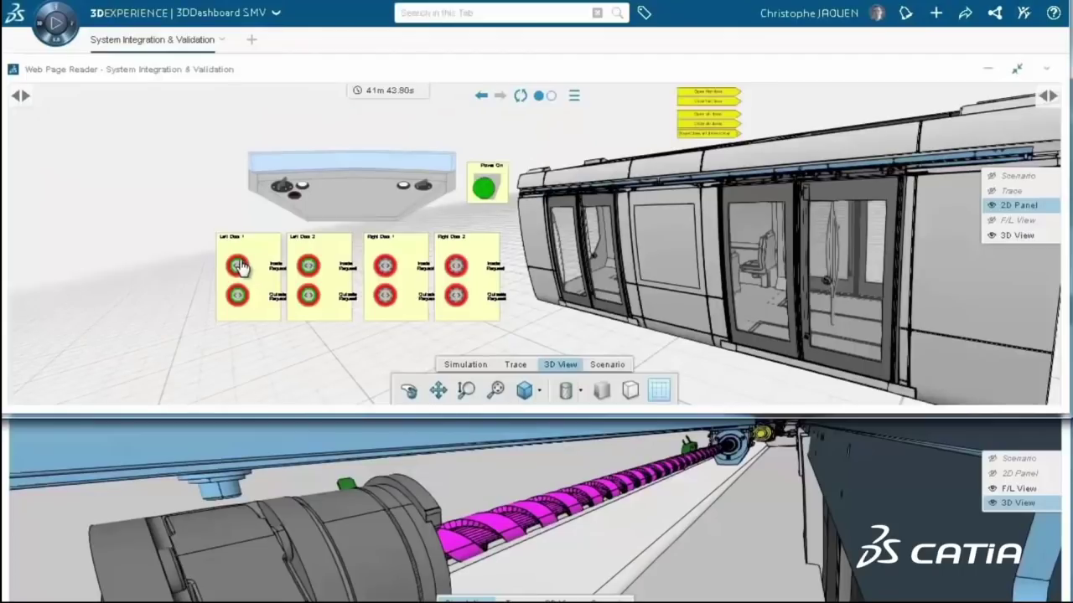
{"action": "left_click", "coordinate": [239, 265]}
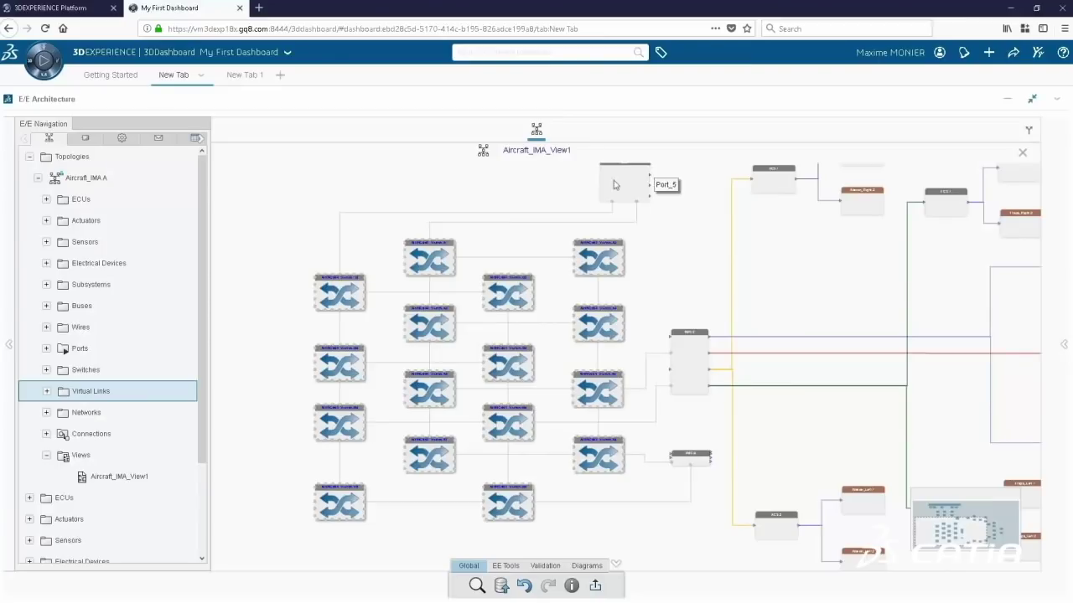
Show the Ethernet network properties of virtual link VL3.1 in the Aircraft_IMA topology and bring up the link's available actions.
{"action": "double_click", "coordinate": [66, 391]}
{"action": "left_click", "coordinate": [124, 455]}
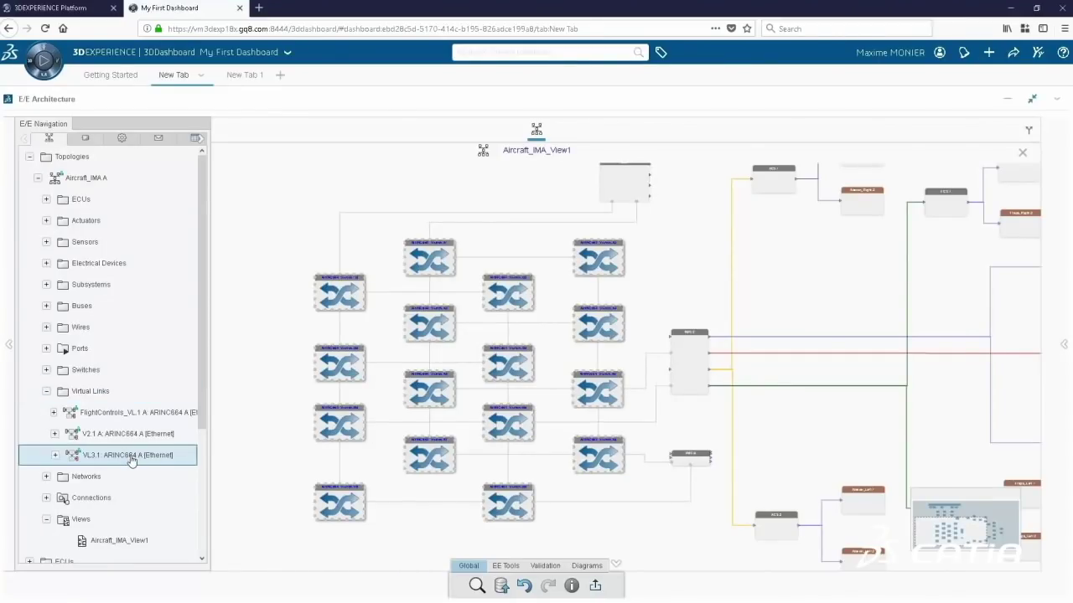
{"action": "left_click", "coordinate": [928, 346]}
{"action": "right_click", "coordinate": [100, 459]}
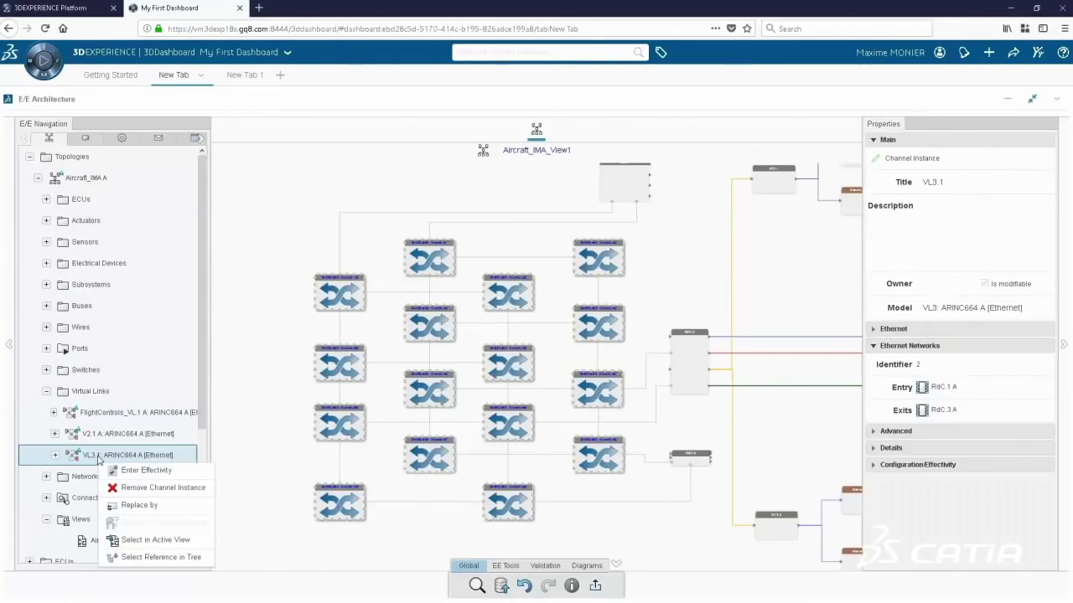